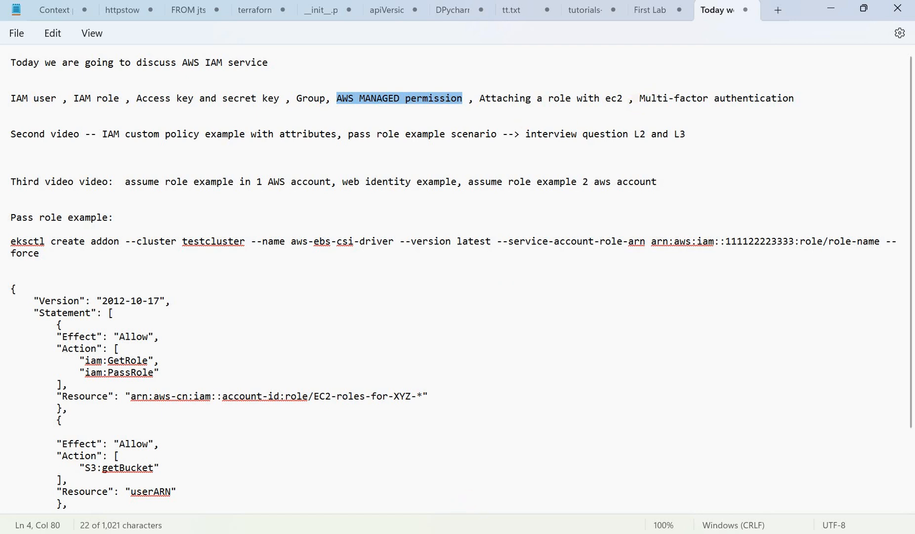
Step: Switch to the AWS console in the browser and delete the IAM user group s3group, confirming with its name
{"action": "left_click", "coordinate": [662, 464]}
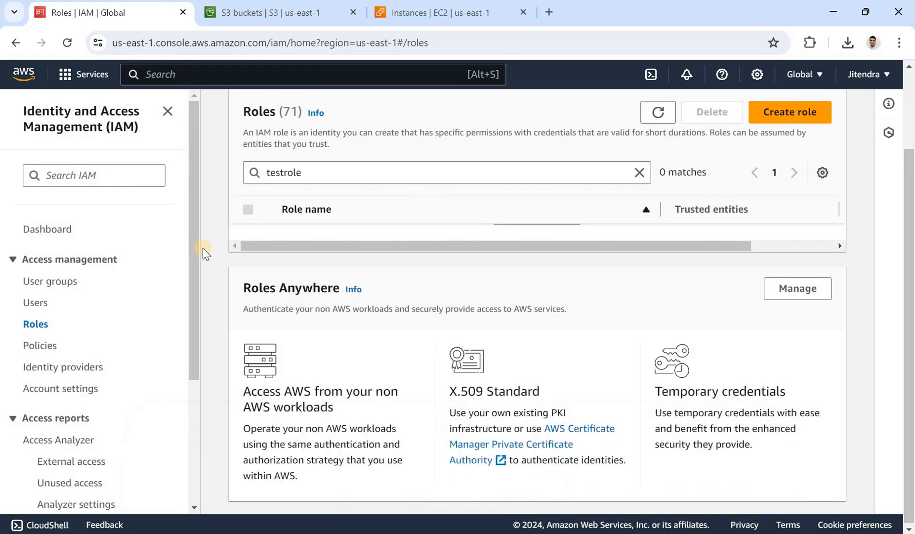
{"action": "left_click", "coordinate": [51, 292]}
{"action": "left_click", "coordinate": [50, 283]}
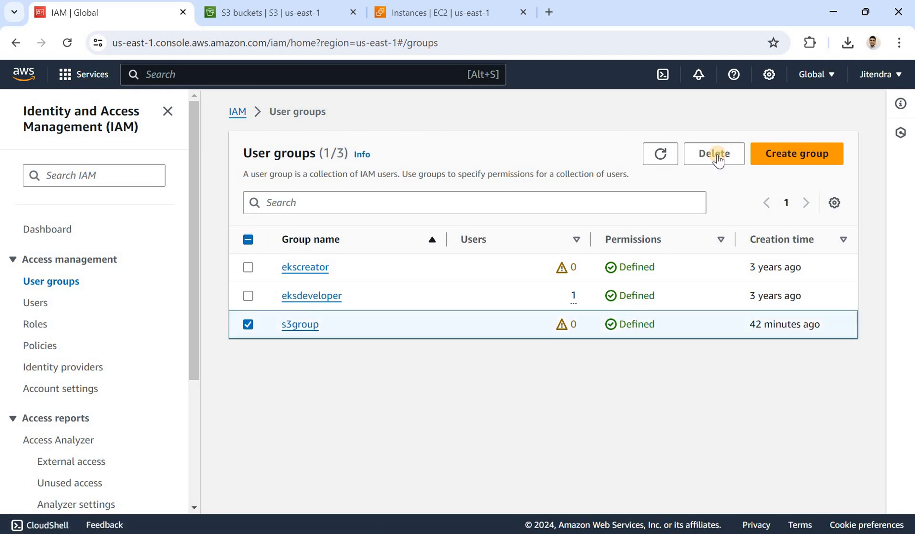
{"action": "left_click", "coordinate": [716, 157]}
{"action": "left_click", "coordinate": [366, 336]}
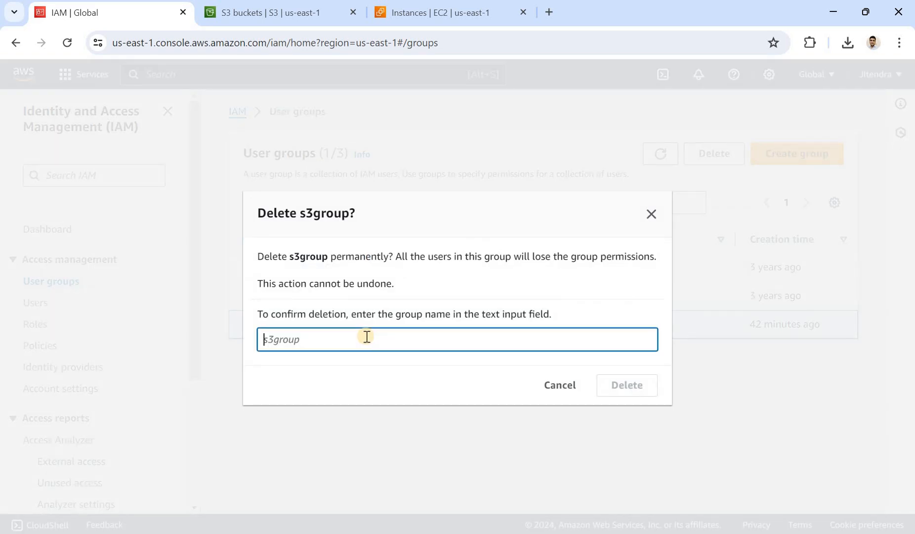
{"action": "type", "text": "s3group"}
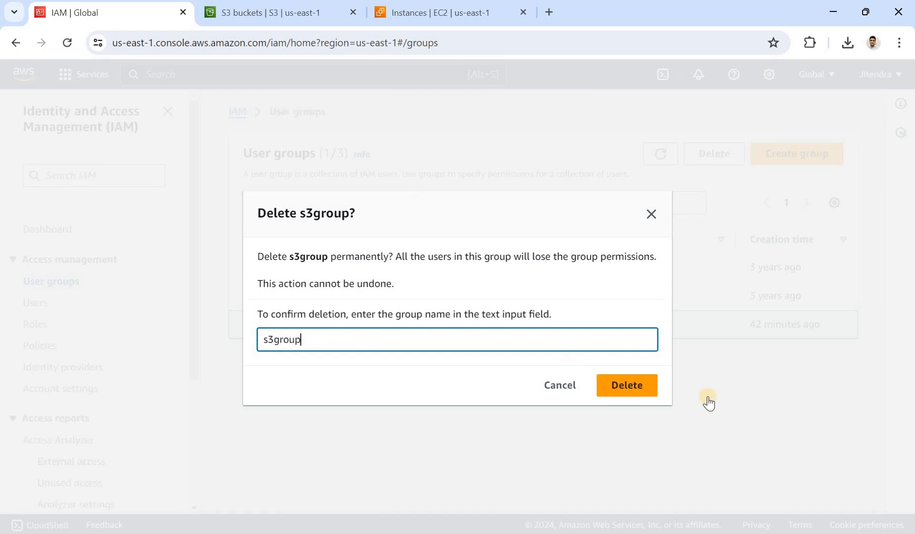
{"action": "left_click", "coordinate": [616, 384]}
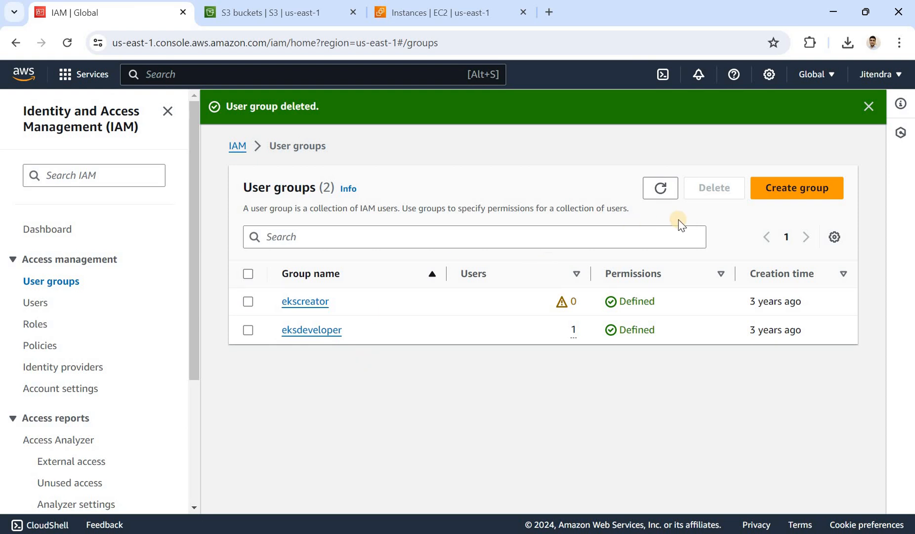
Step: Start creating a new IAM user group named s3group
{"action": "left_click", "coordinate": [787, 189]}
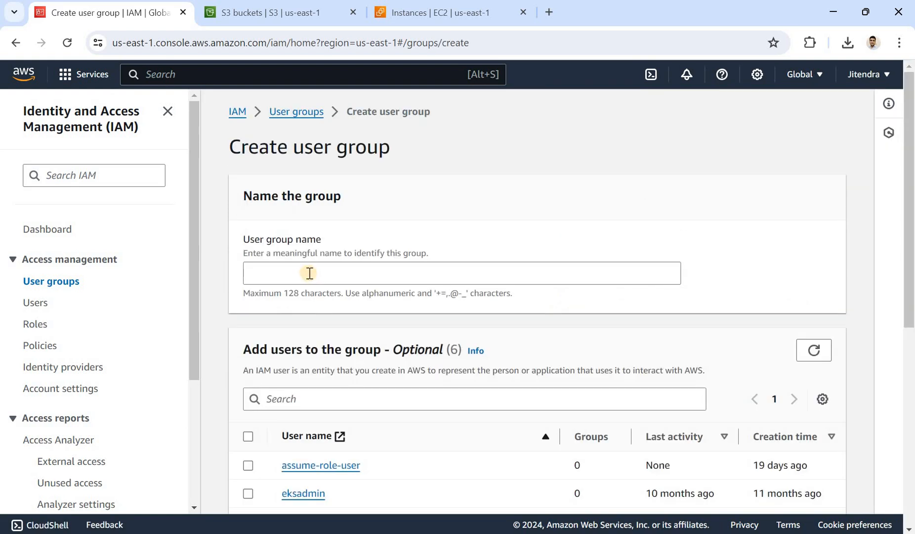
{"action": "left_click", "coordinate": [317, 275]}
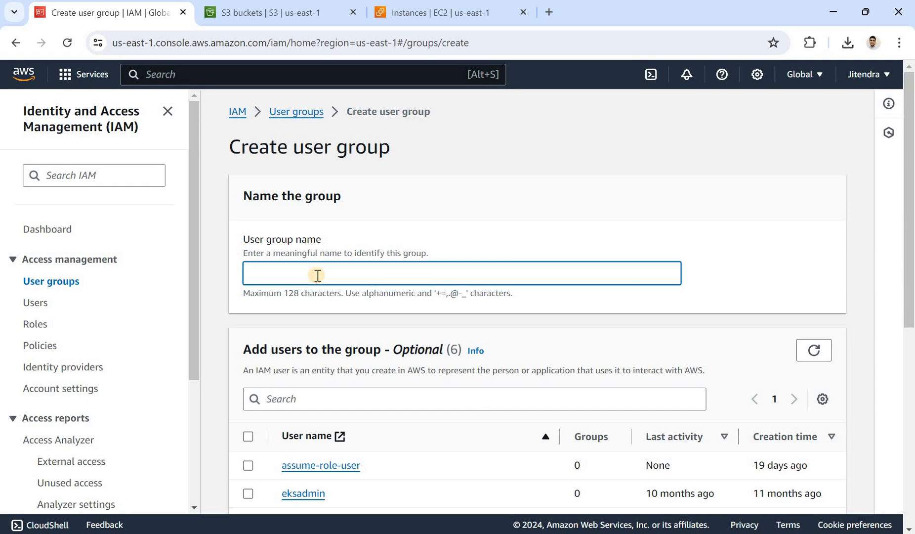
{"action": "type", "text": "s3group"}
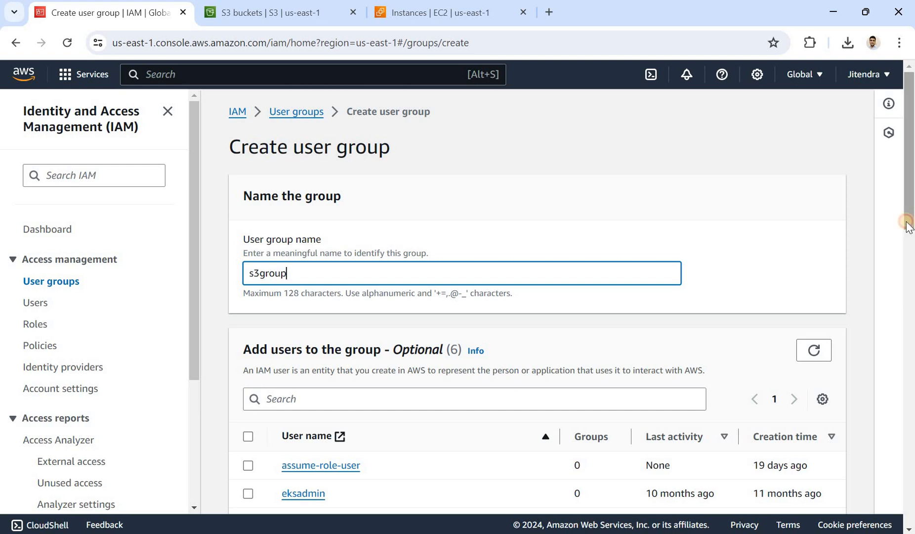
Step: Attach the AmazonS3FullAccess policy to the new group, create the group and dismiss the notification
{"action": "left_click_drag", "start_coordinate": [908, 225], "coordinate": [904, 318]}
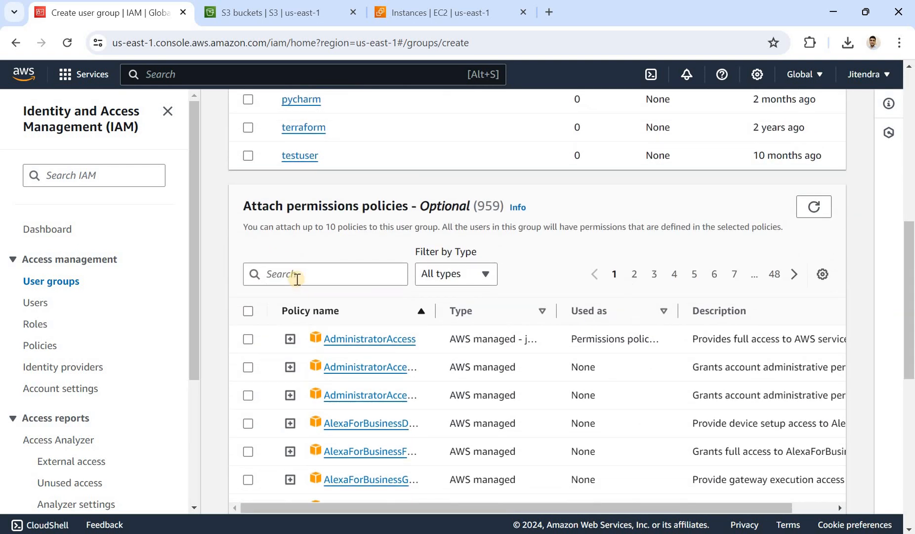
{"action": "left_click", "coordinate": [297, 278]}
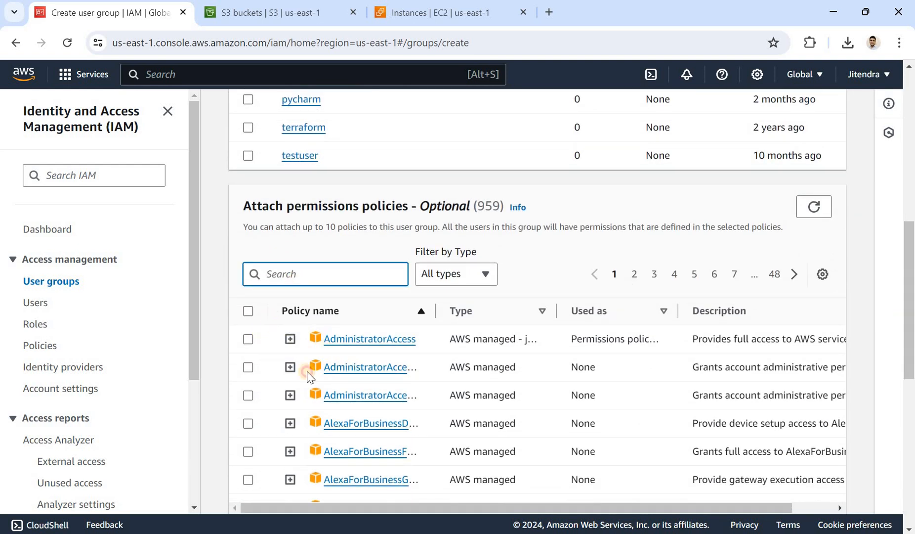
{"action": "left_click_drag", "start_coordinate": [458, 499], "coordinate": [459, 500]}
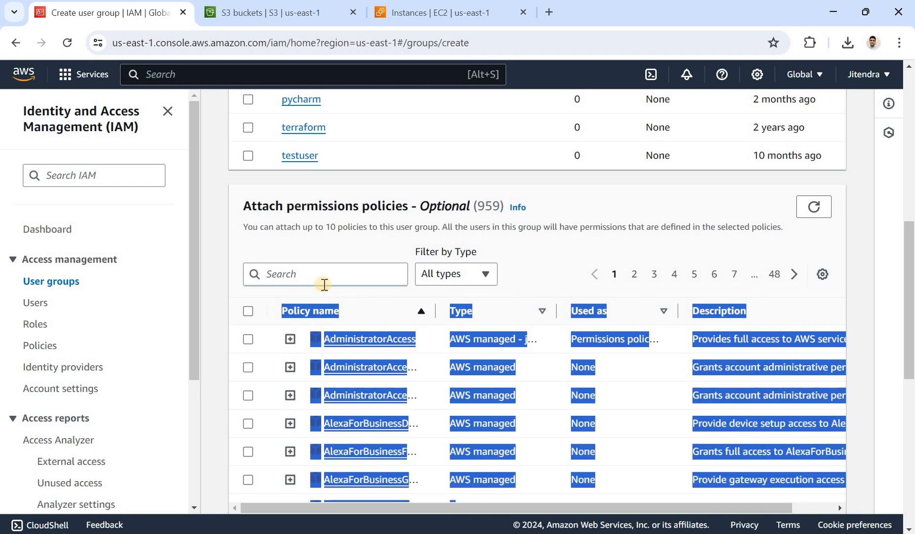
{"action": "left_click", "coordinate": [324, 284]}
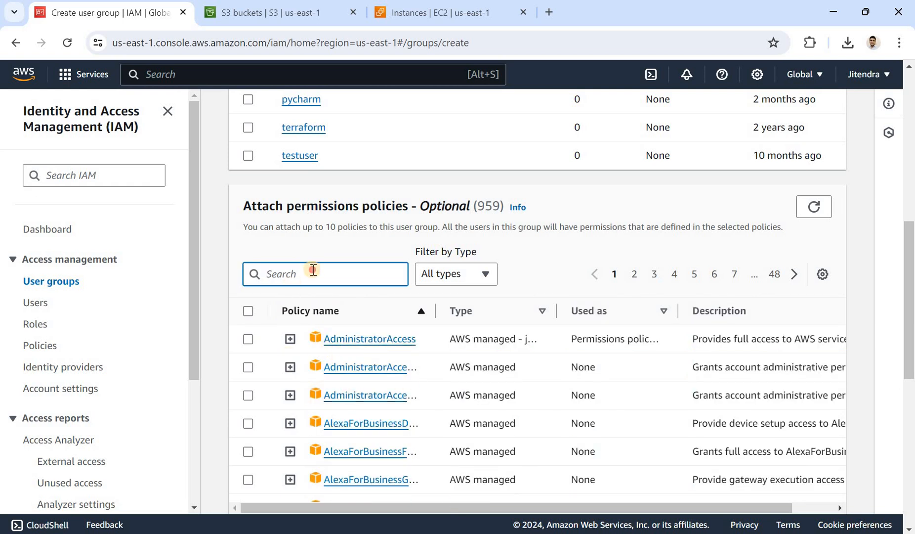
{"action": "type", "text": "s3full"}
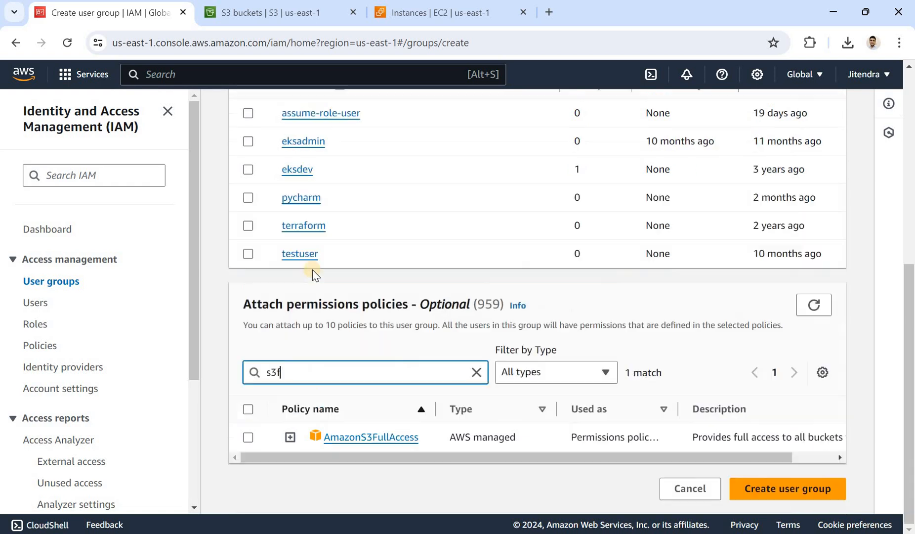
{"action": "left_click", "coordinate": [249, 436]}
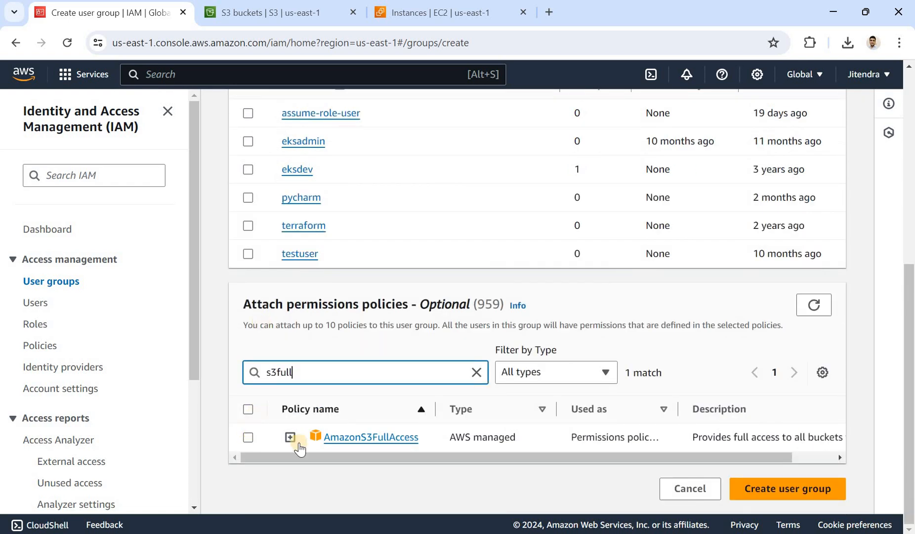
{"action": "left_click", "coordinate": [801, 498]}
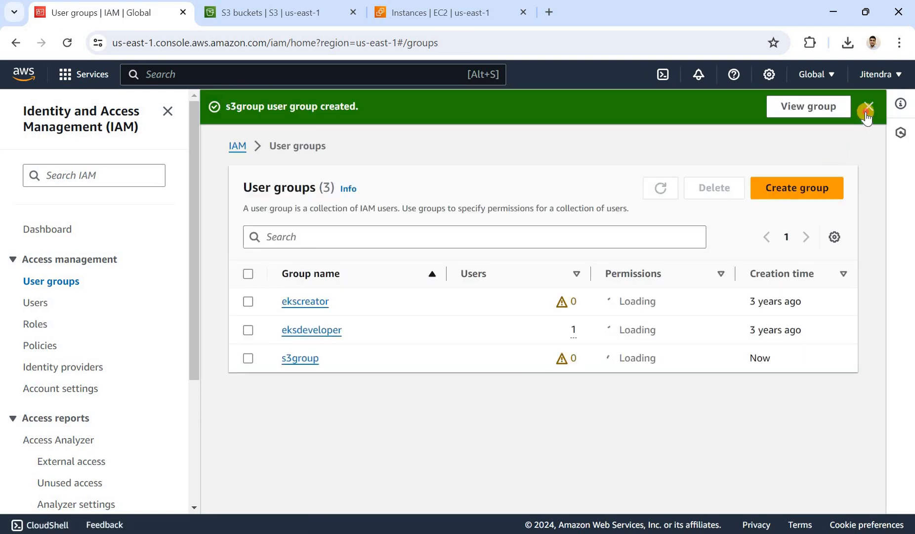
{"action": "left_click", "coordinate": [868, 107]}
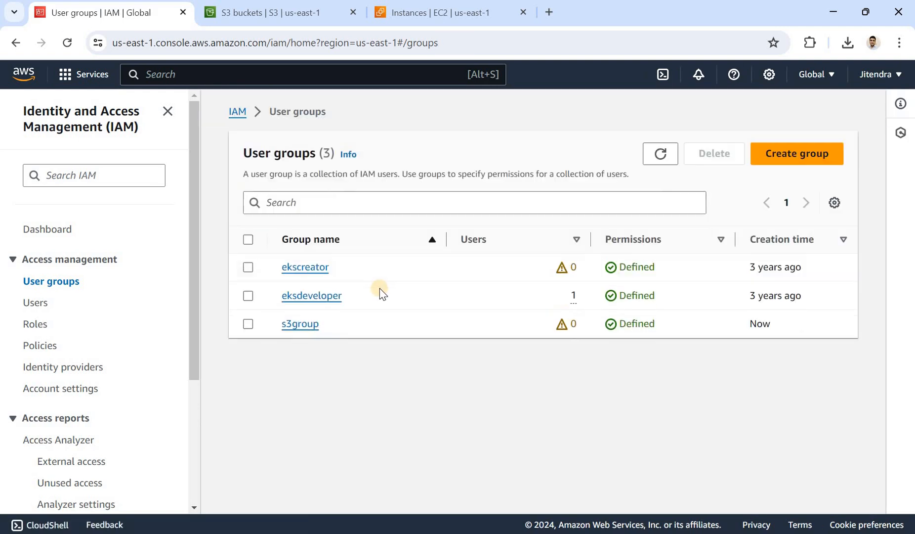
Step: Start creating an IAM user named testuser1 without console access and continue to its permissions
{"action": "left_click", "coordinate": [35, 308]}
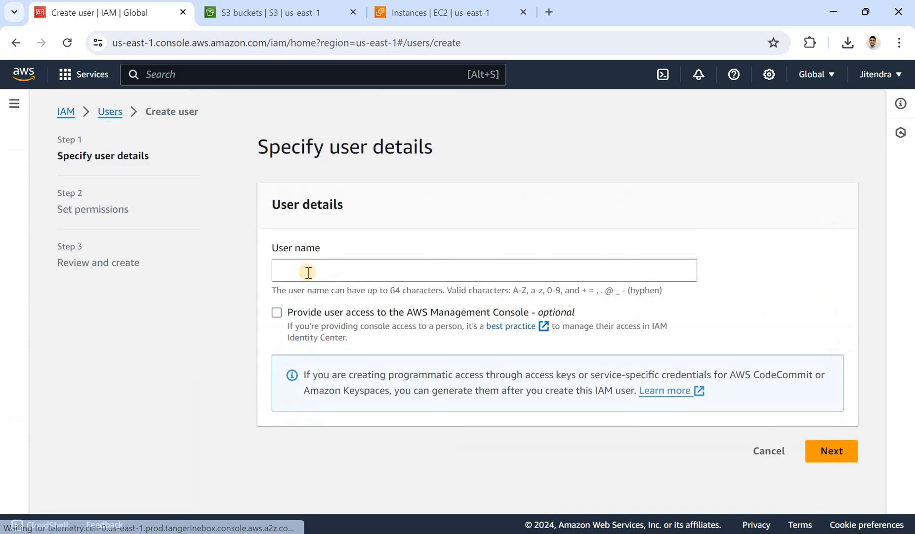
{"action": "left_click", "coordinate": [308, 273]}
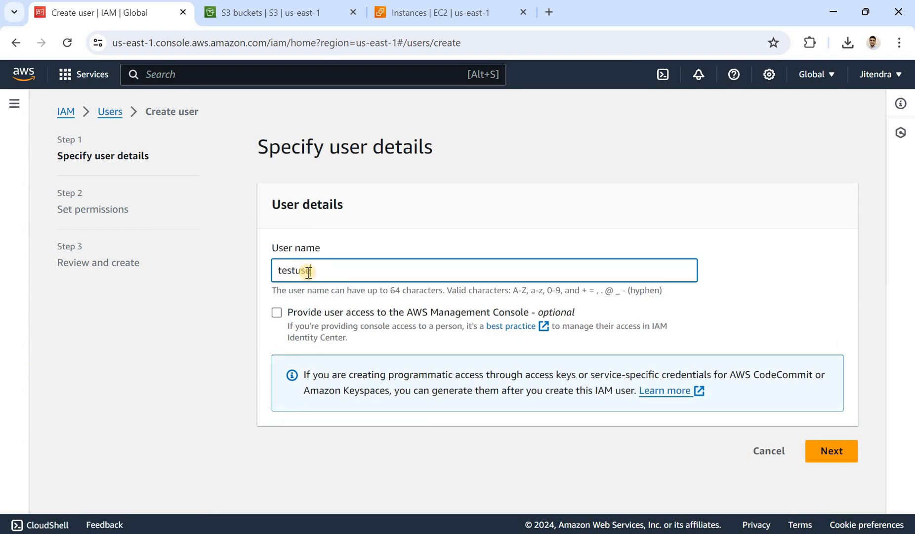
{"action": "type", "text": "testuser1"}
{"action": "left_click", "coordinate": [833, 460]}
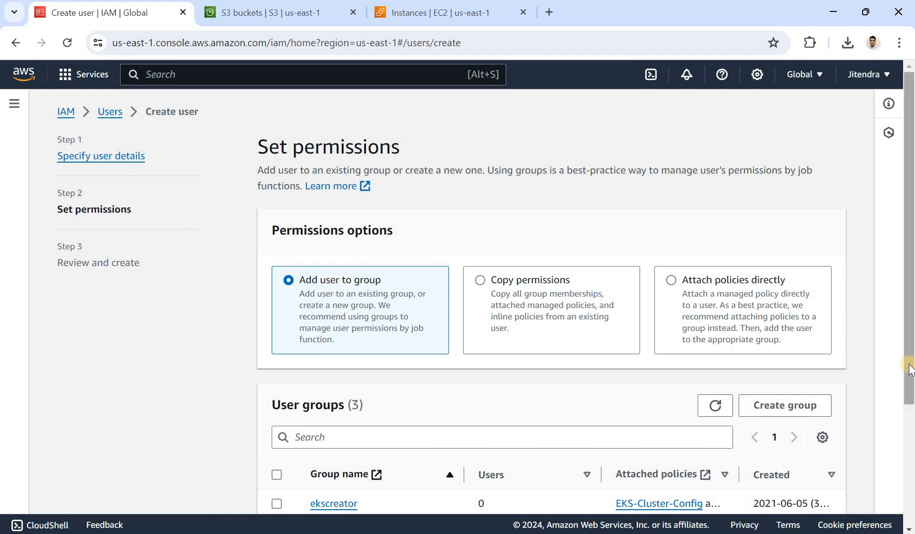
{"action": "scroll", "coordinate": [521, 461], "scroll_direction": "down", "scroll_amount": 3}
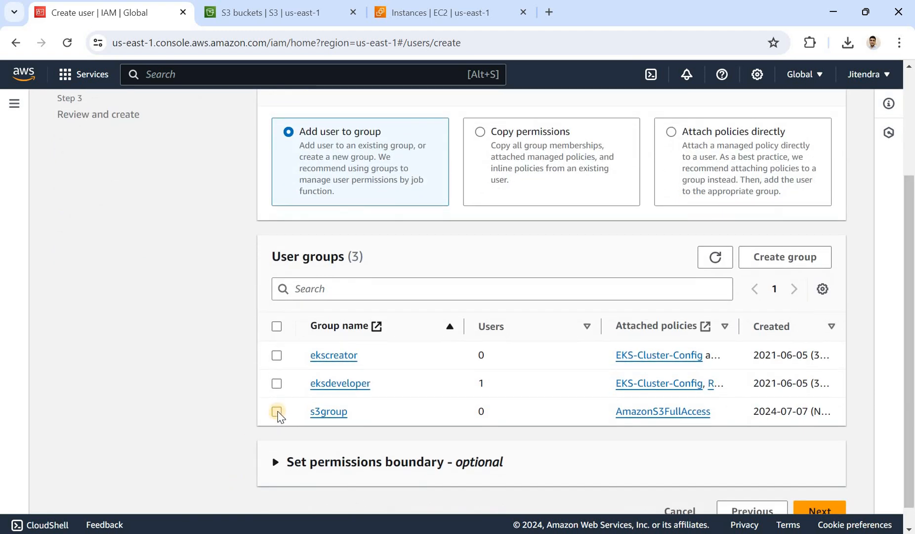
{"action": "left_click", "coordinate": [277, 412]}
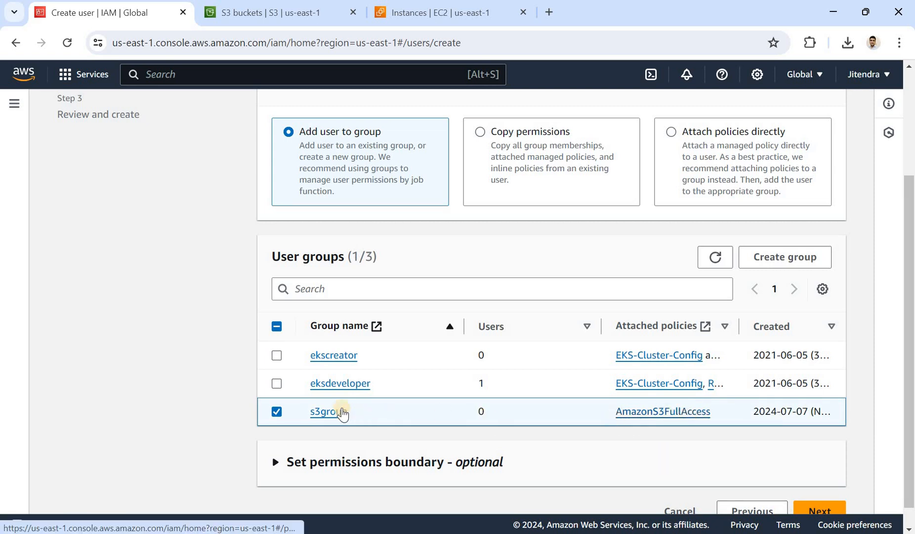
{"action": "left_click", "coordinate": [277, 411]}
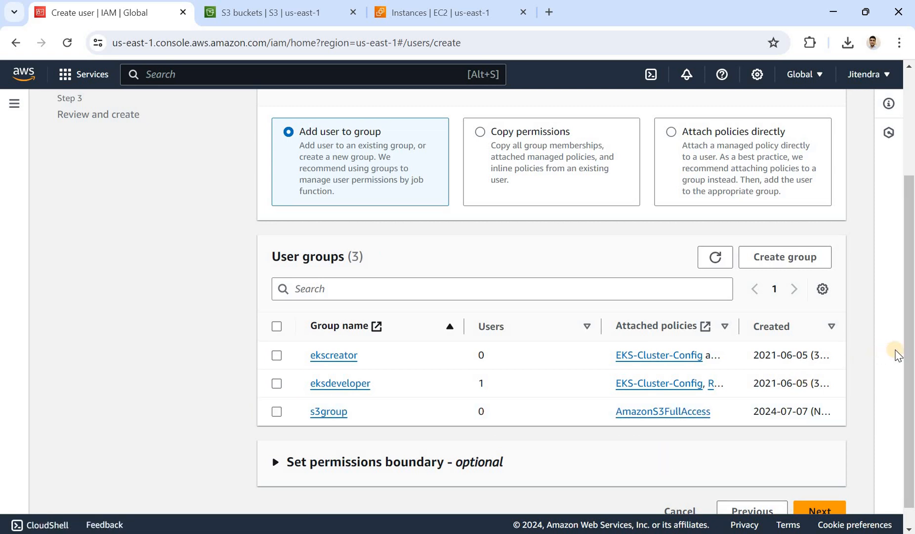
Step: Attach the AmazonS3FullAccess policy directly to testuser1 and create the user
{"action": "left_click_drag", "start_coordinate": [910, 273], "coordinate": [910, 195]}
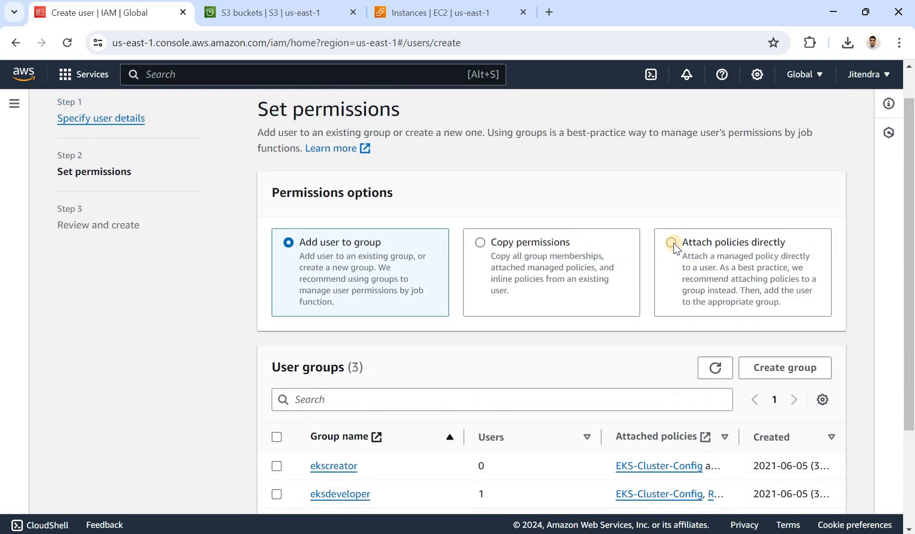
{"action": "left_click", "coordinate": [671, 242]}
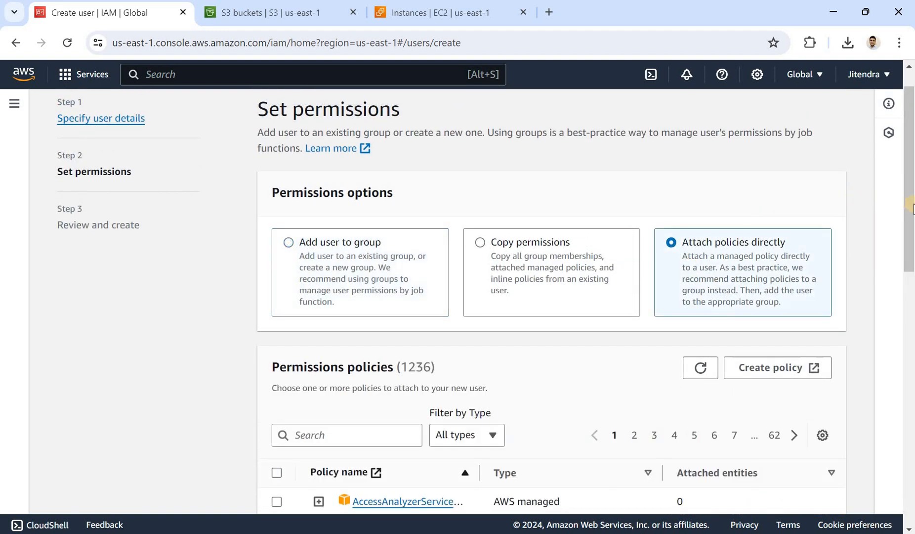
{"action": "scroll", "coordinate": [420, 203], "scroll_direction": "down", "scroll_amount": 6}
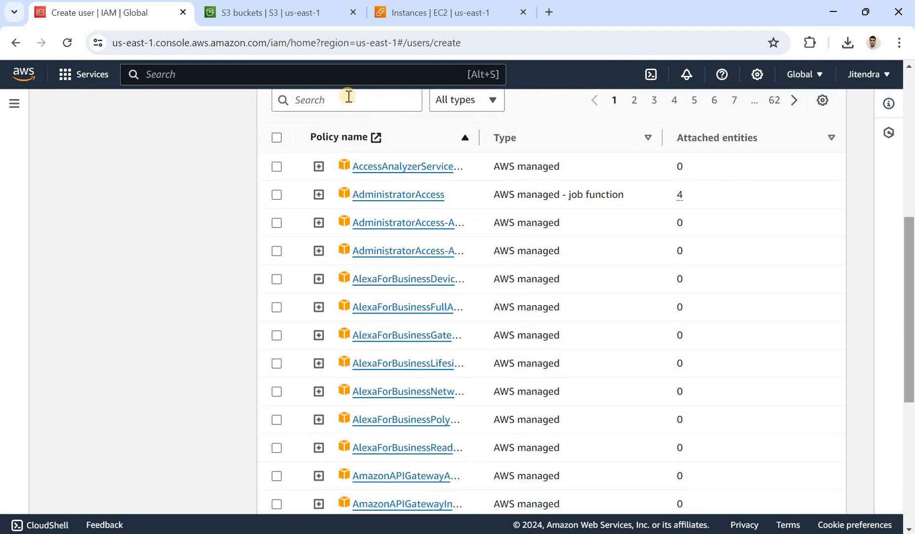
{"action": "left_click", "coordinate": [347, 97]}
{"action": "type", "text": "s"}
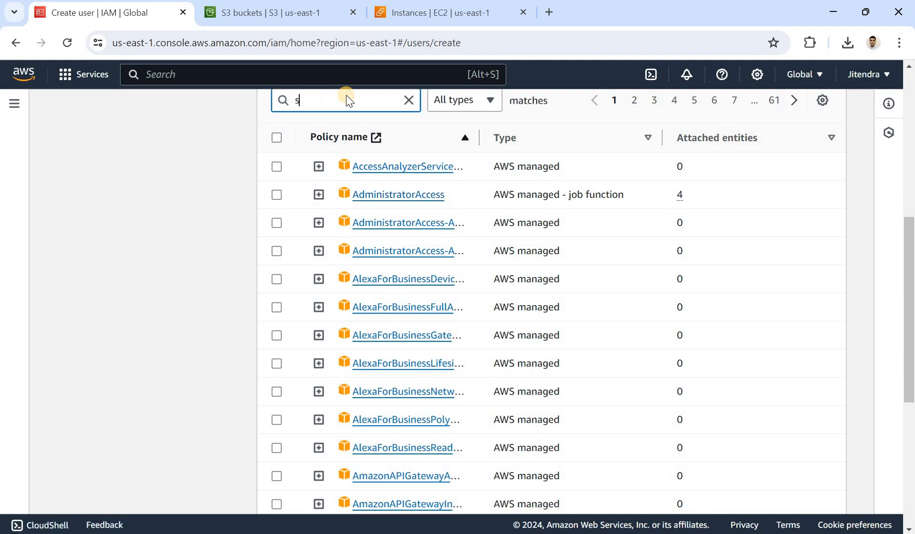
{"action": "type", "text": "3full"}
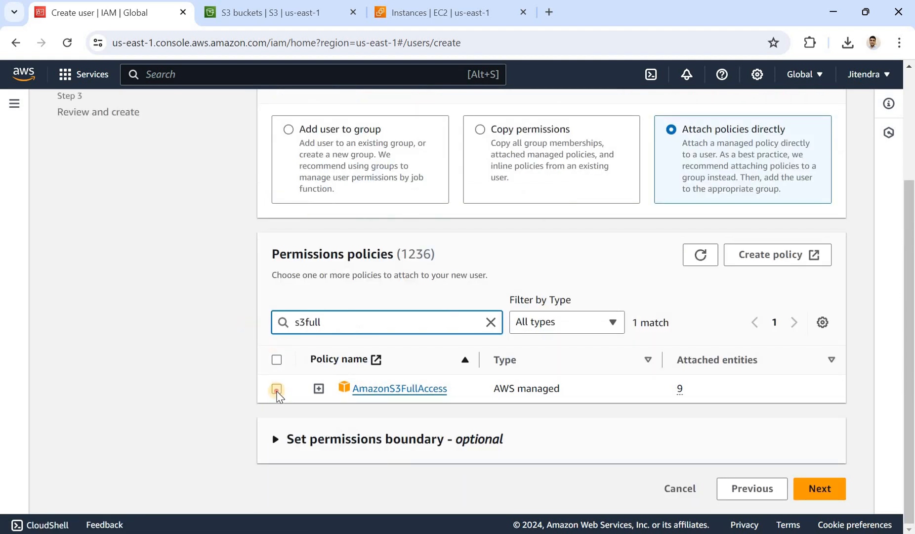
{"action": "left_click", "coordinate": [277, 389]}
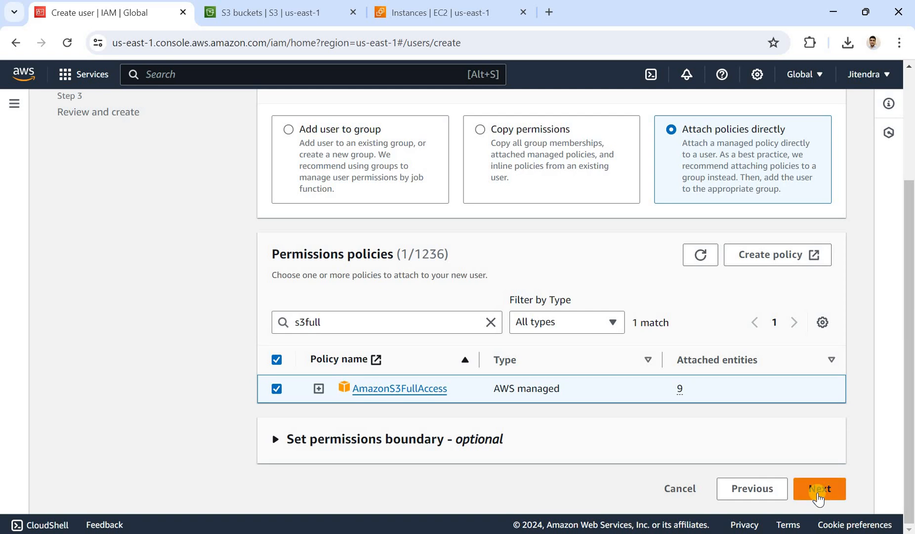
{"action": "left_click", "coordinate": [819, 489]}
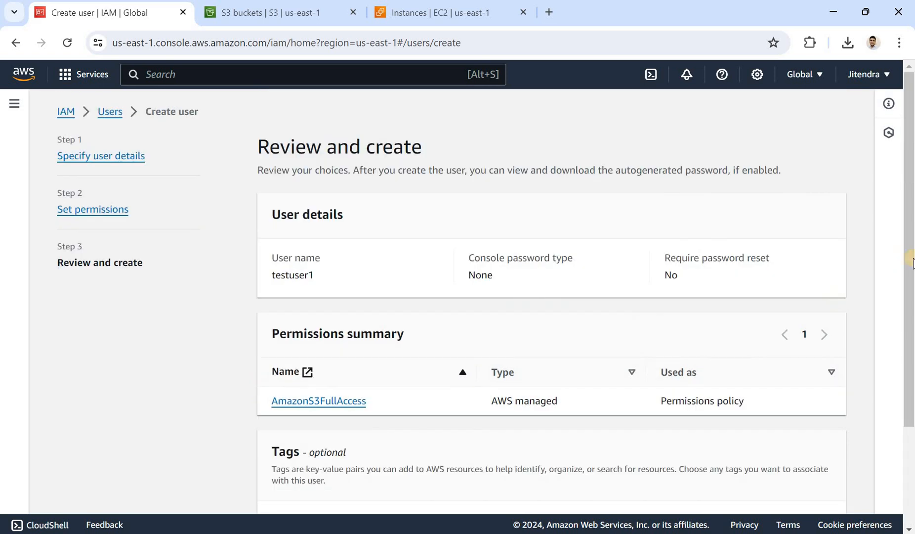
{"action": "scroll", "coordinate": [905, 396], "scroll_direction": "down", "scroll_amount": 3}
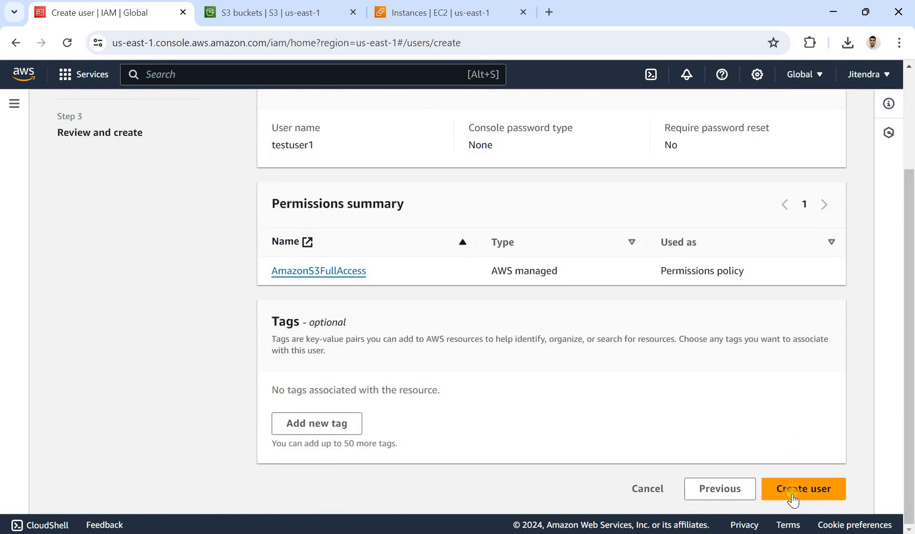
{"action": "left_click", "coordinate": [792, 493]}
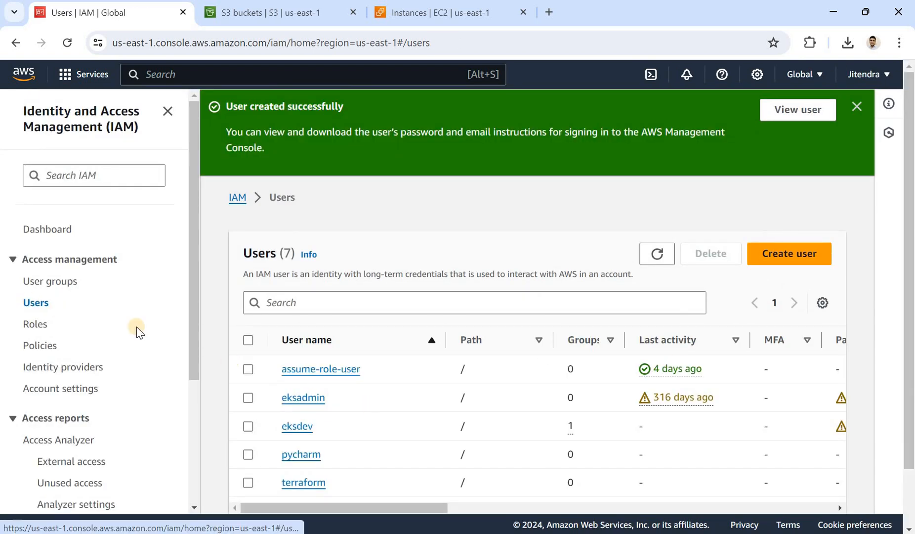
Step: Open the details of testuser1 and examine its ARN and console access status
{"action": "left_click", "coordinate": [810, 110]}
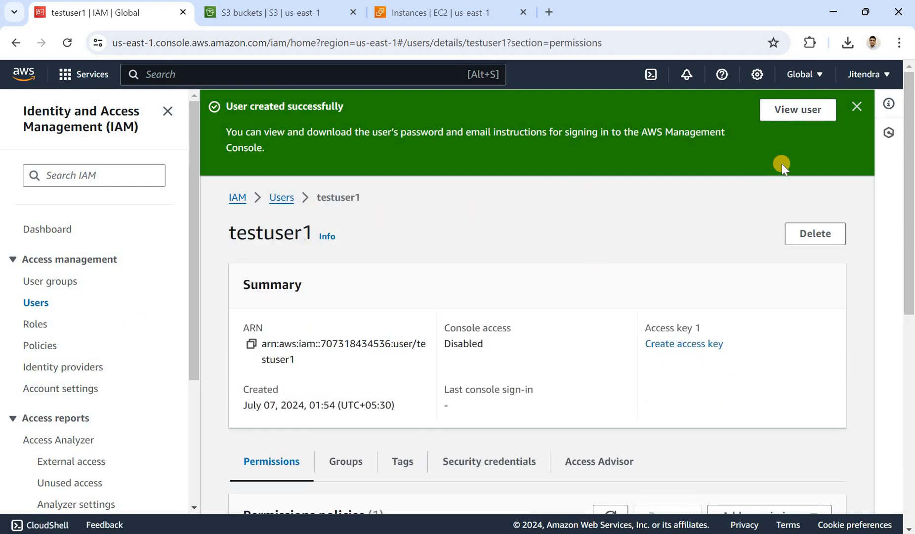
{"action": "scroll", "coordinate": [346, 267], "scroll_direction": "down", "scroll_amount": 2}
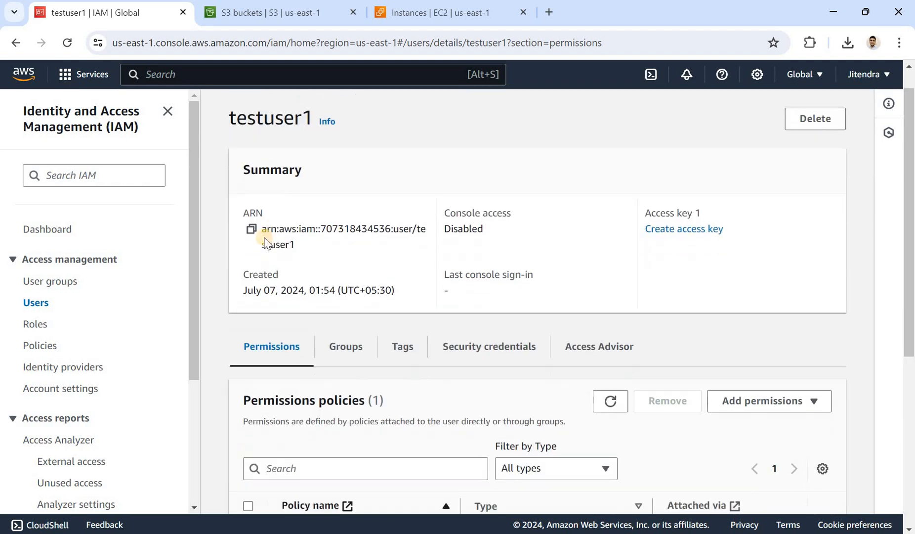
{"action": "triple_click", "coordinate": [347, 247]}
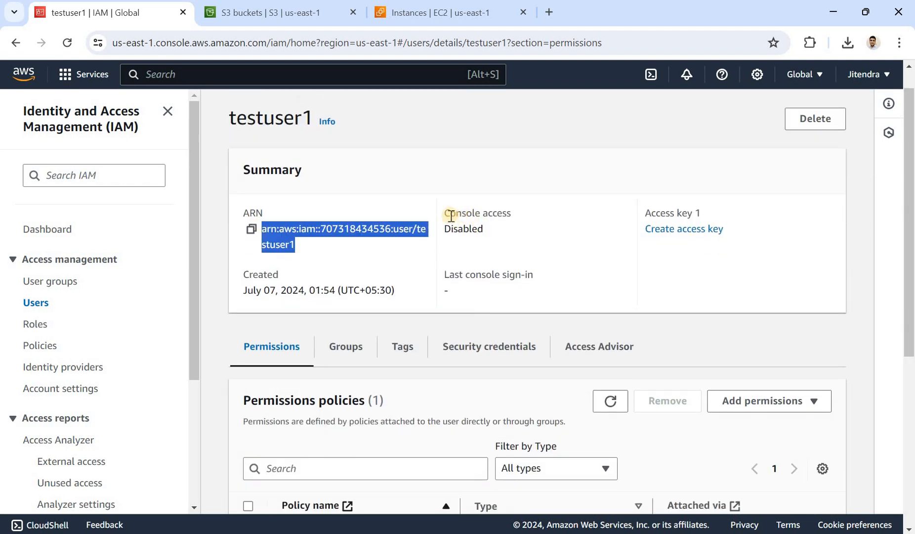
{"action": "double_click", "coordinate": [477, 229]}
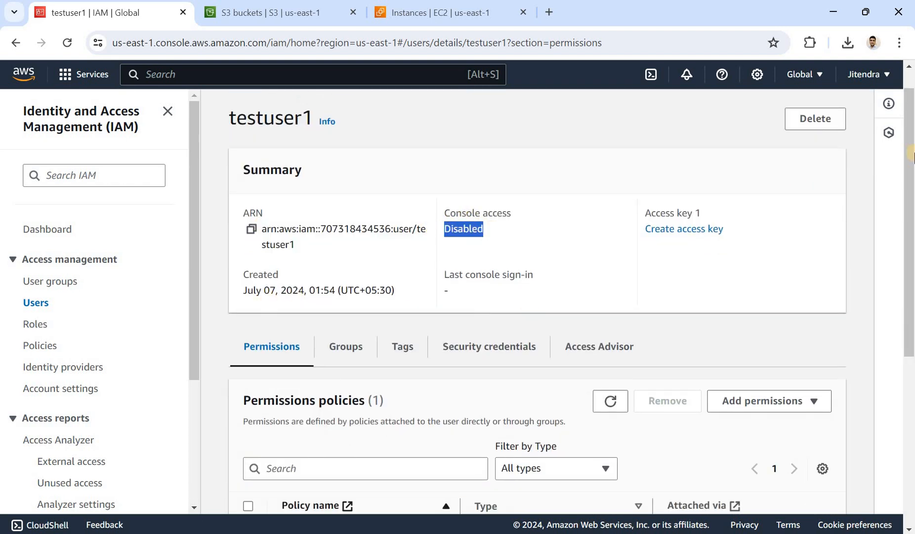
Step: Add testuser1 to the s3group user group and dismiss the notification
{"action": "scroll", "coordinate": [904, 262], "scroll_direction": "down", "scroll_amount": 4}
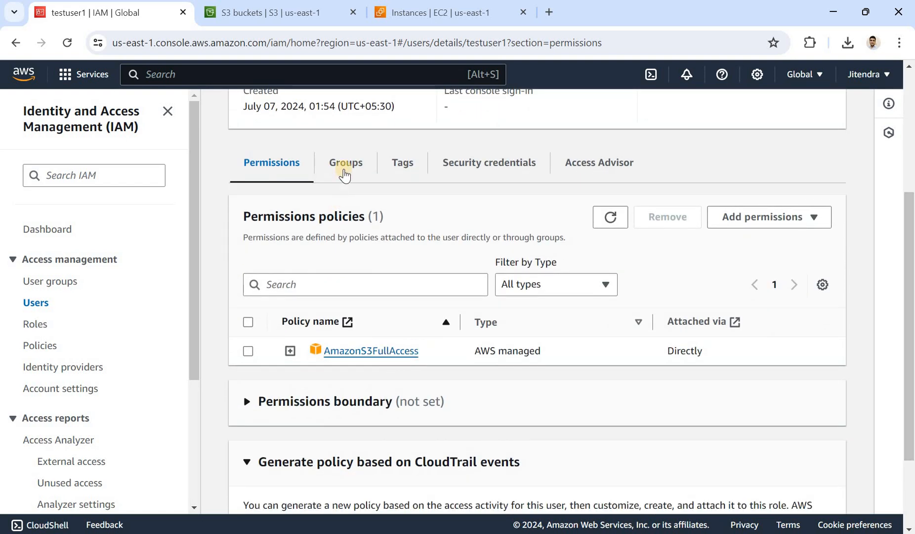
{"action": "left_click", "coordinate": [344, 167]}
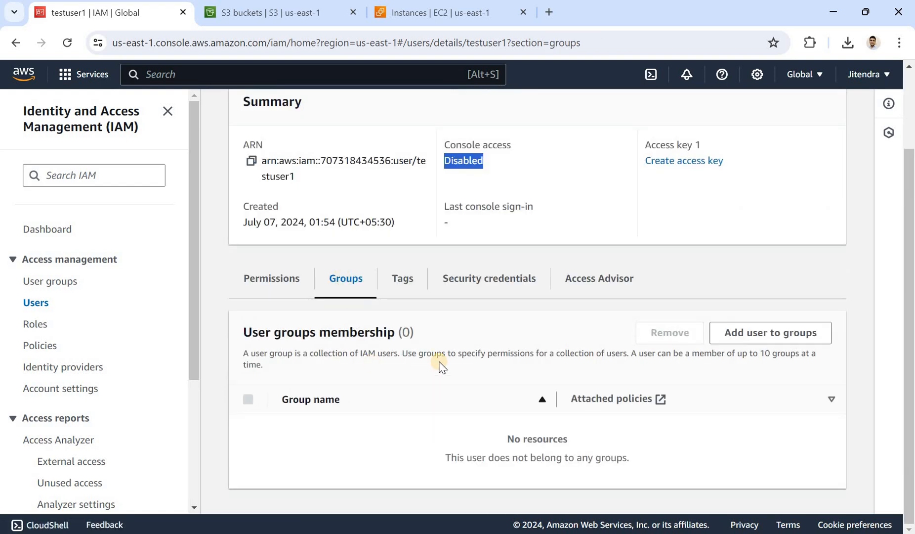
{"action": "left_click", "coordinate": [731, 332]}
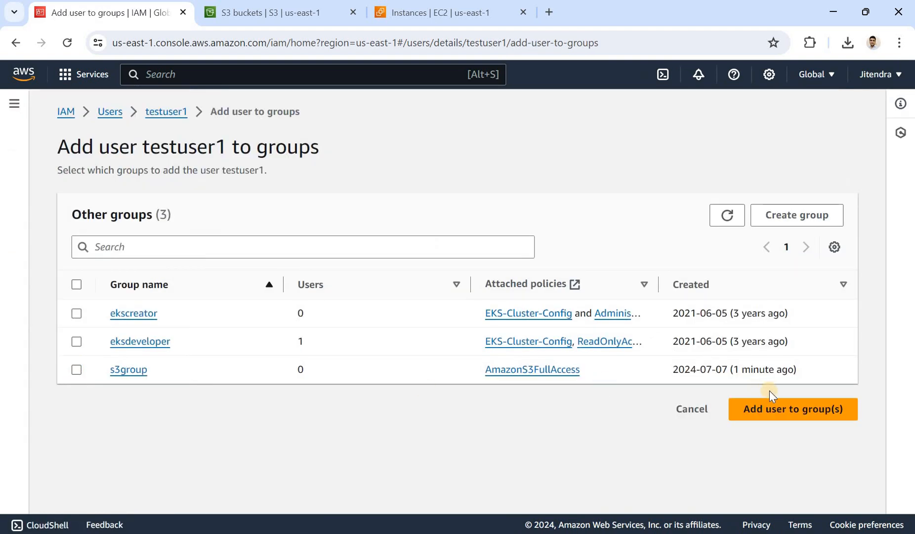
{"action": "left_click", "coordinate": [777, 411]}
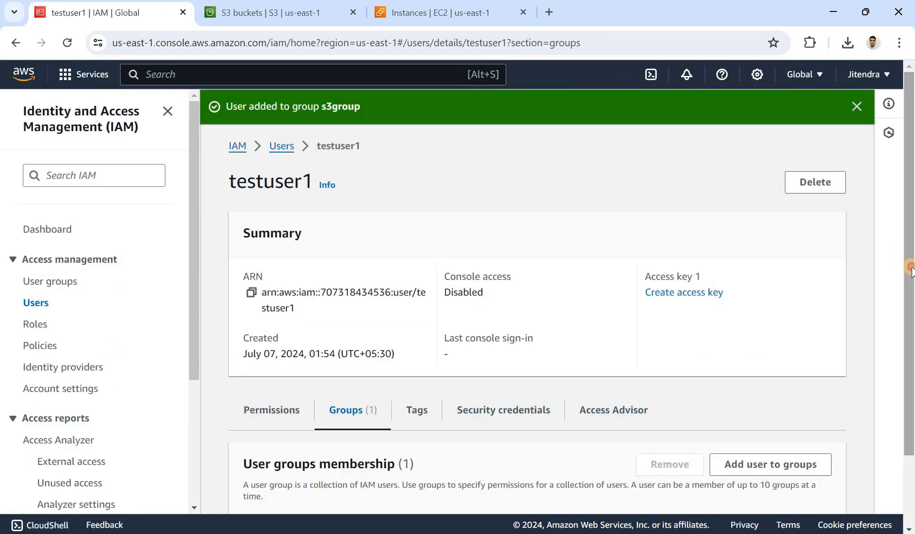
{"action": "scroll", "coordinate": [882, 159], "scroll_direction": "down", "scroll_amount": 1}
{"action": "left_click", "coordinate": [858, 110]}
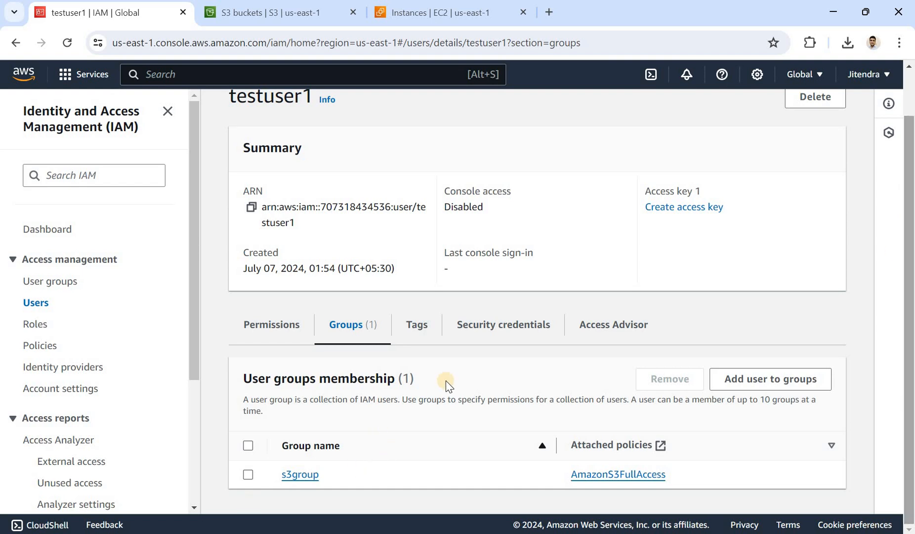
Step: Open the security credentials of testuser1 and review the console sign-in, MFA and access key sections
{"action": "left_click", "coordinate": [479, 341]}
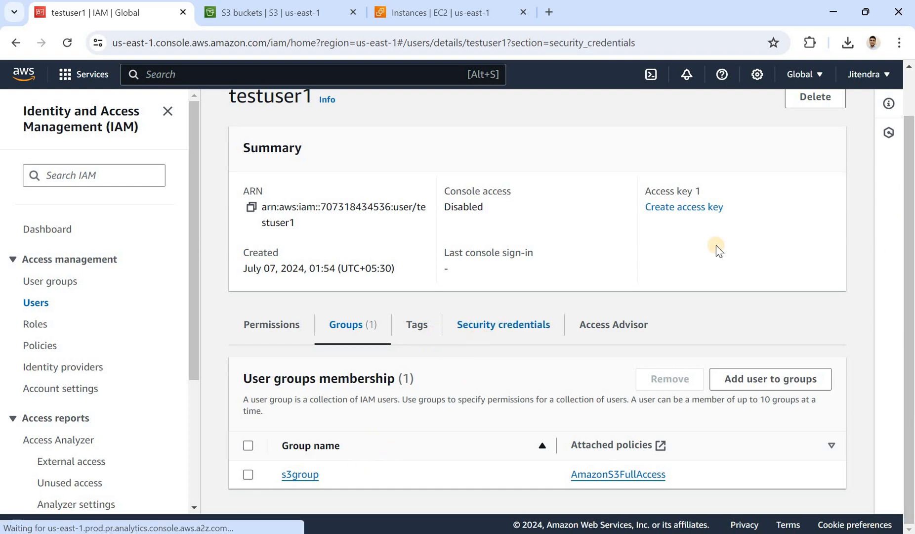
{"action": "scroll", "coordinate": [911, 237], "scroll_direction": "down", "scroll_amount": 7}
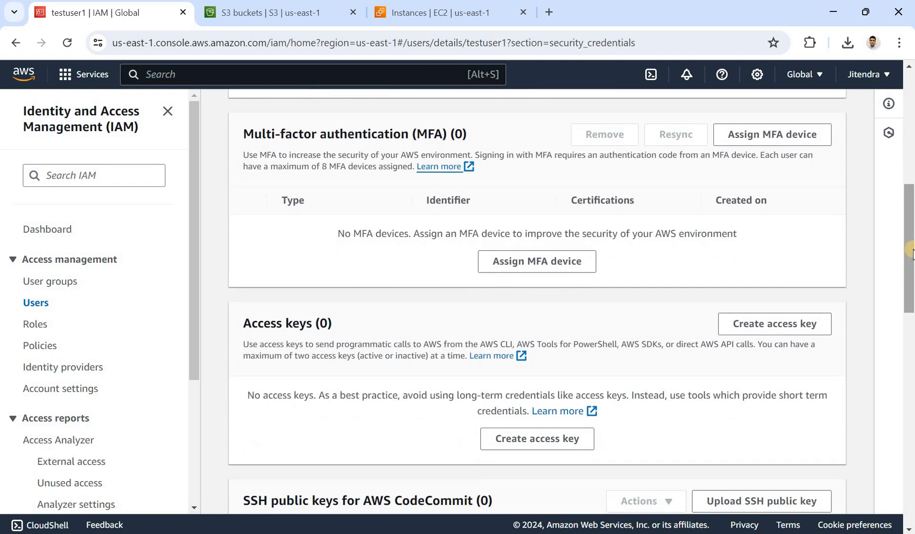
{"action": "scroll", "coordinate": [912, 208], "scroll_direction": "up", "scroll_amount": 3}
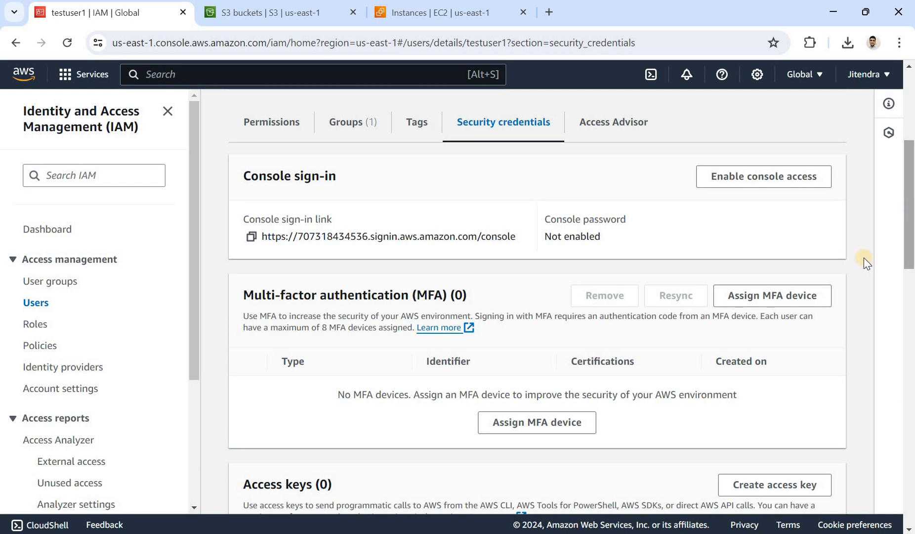
Step: Start assigning an MFA device named fssdfa to testuser1 with the Authenticator app option and continue to the device setup
{"action": "left_click", "coordinate": [790, 303]}
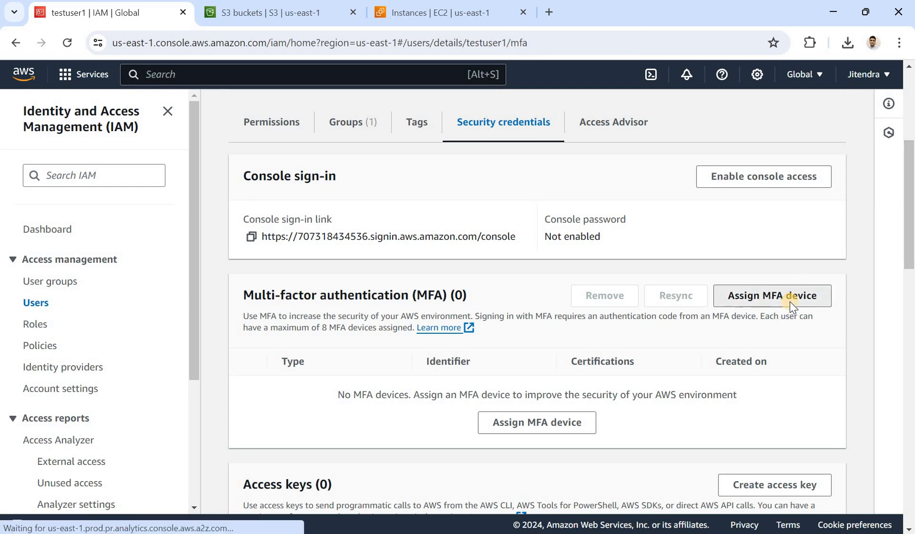
{"action": "left_click_drag", "start_coordinate": [909, 168], "coordinate": [434, 201]}
{"action": "left_click", "coordinate": [434, 200]}
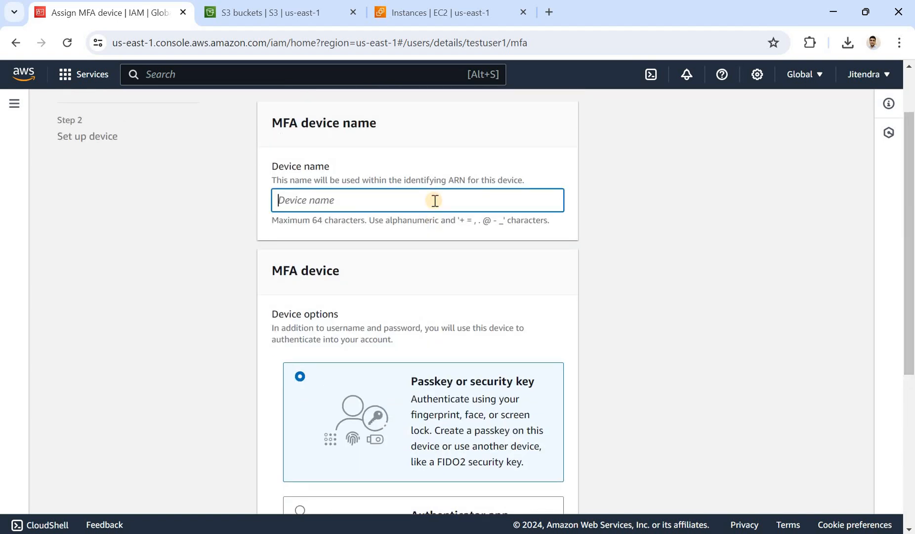
{"action": "type", "text": "fssdfa"}
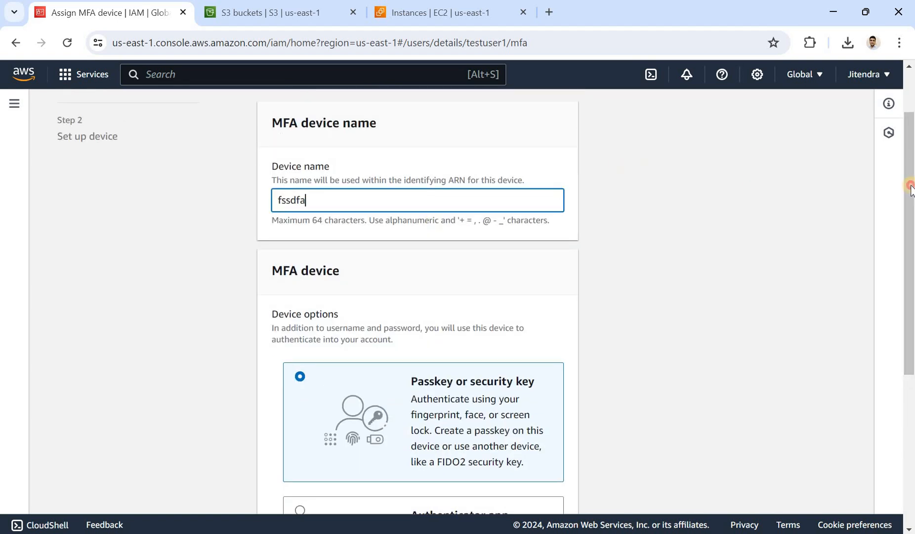
{"action": "scroll", "coordinate": [350, 334], "scroll_direction": "down", "scroll_amount": 4}
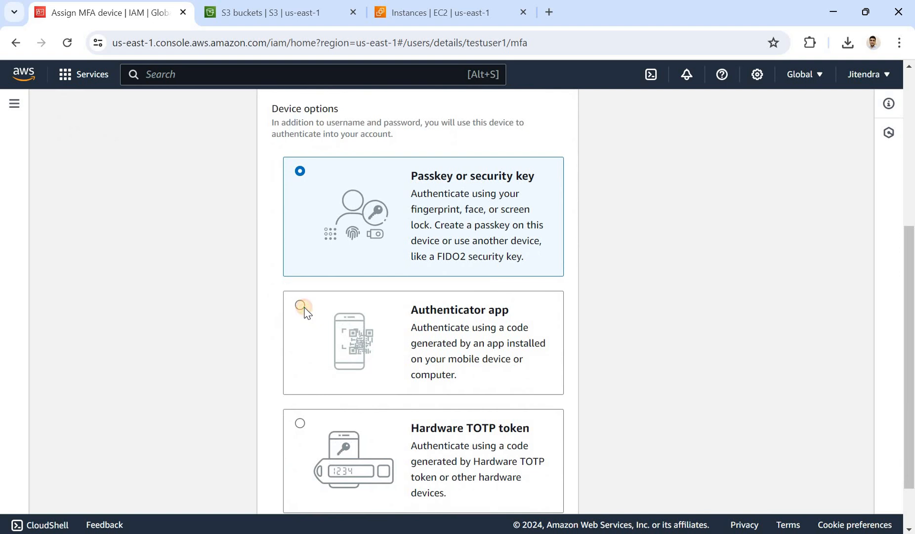
{"action": "left_click", "coordinate": [305, 309]}
{"action": "left_click_drag", "start_coordinate": [908, 331], "coordinate": [525, 97]}
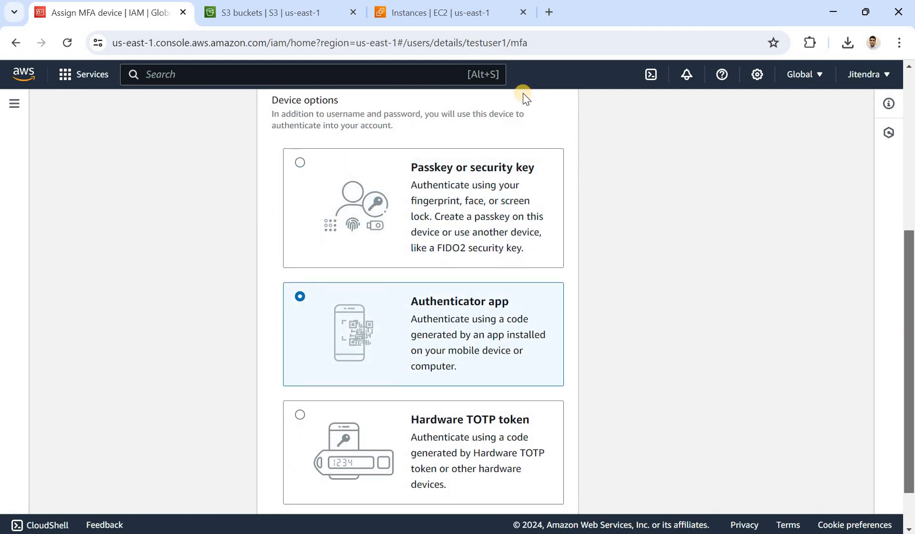
{"action": "scroll", "coordinate": [494, 149], "scroll_direction": "down", "scroll_amount": 1}
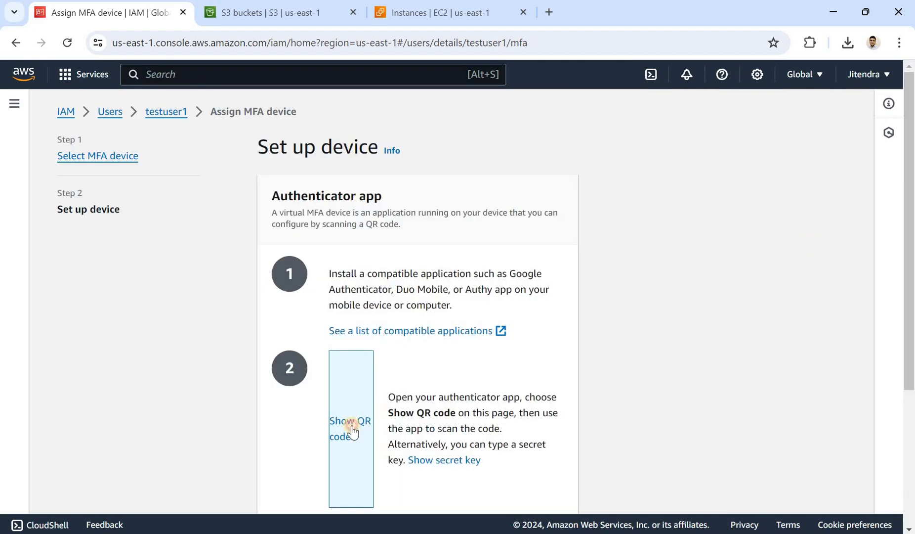
Step: Reveal the authenticator QR code, examine the MFA code fields and cancel the device setup
{"action": "left_click", "coordinate": [351, 430]}
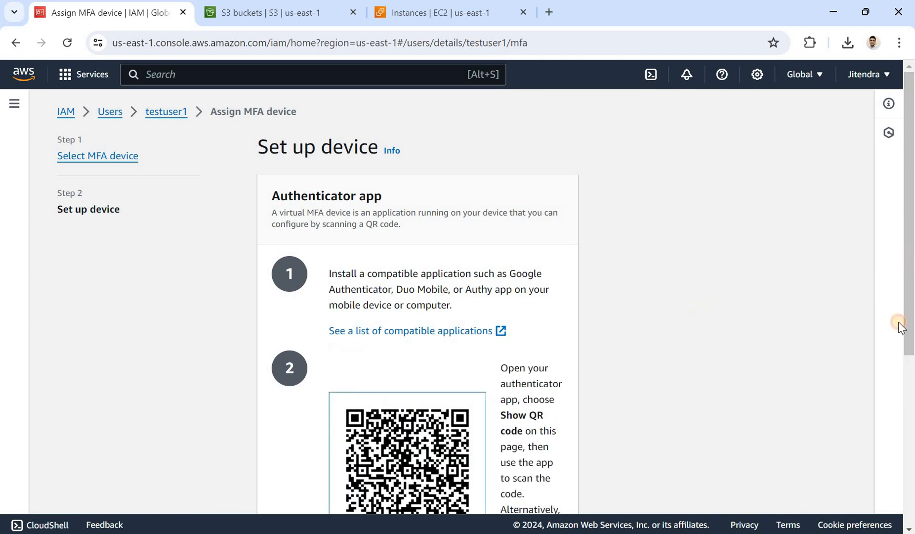
{"action": "scroll", "coordinate": [368, 329], "scroll_direction": "down", "scroll_amount": 3}
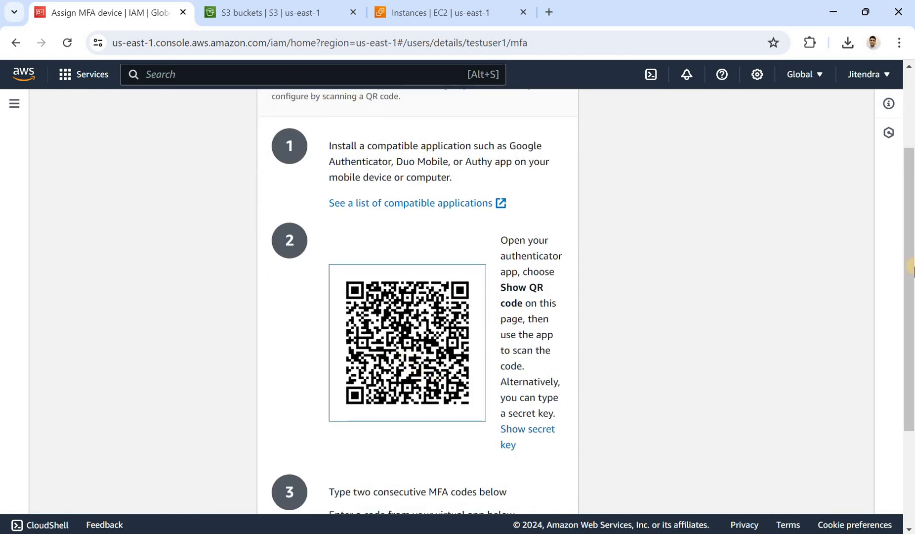
{"action": "scroll", "coordinate": [380, 427], "scroll_direction": "down", "scroll_amount": 3}
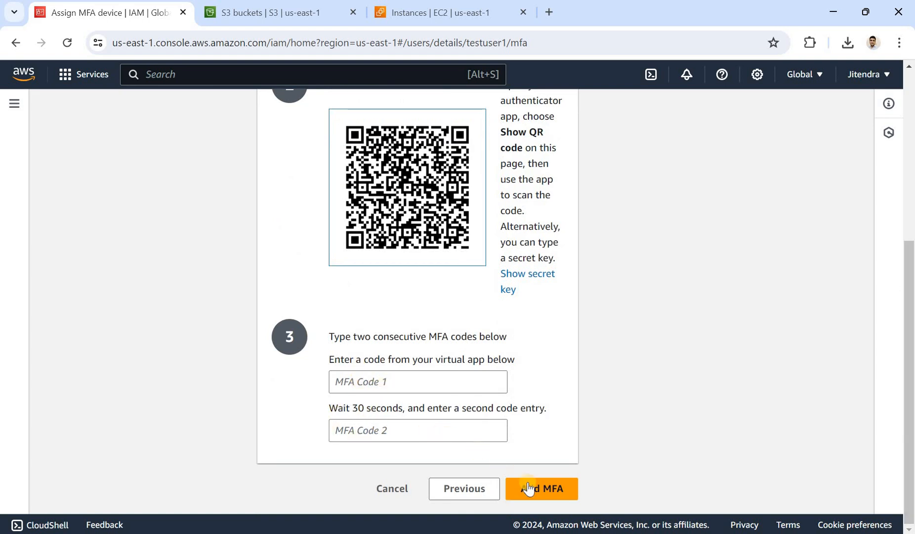
{"action": "left_click", "coordinate": [379, 492]}
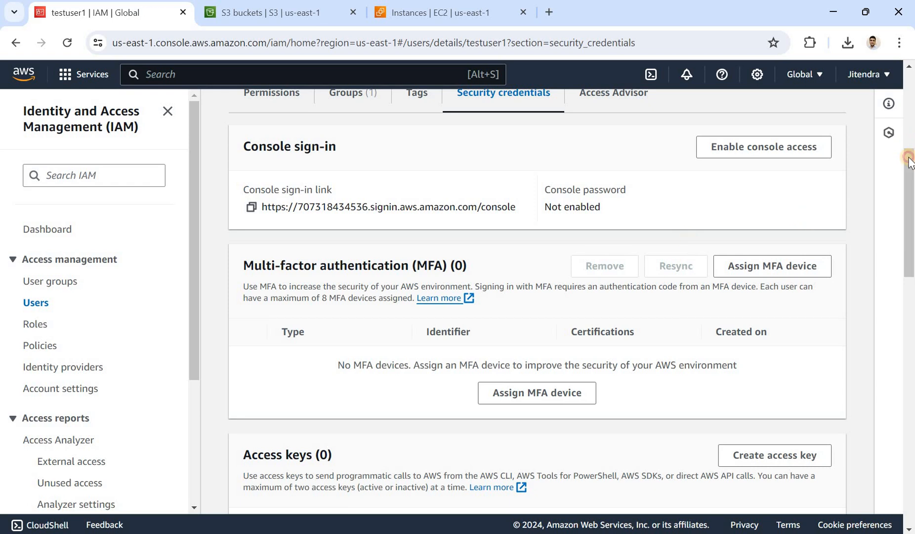
Step: Create an access key for testuser1 with the use case Other and no description tag
{"action": "scroll", "coordinate": [911, 168], "scroll_direction": "up", "scroll_amount": 5}
{"action": "scroll", "coordinate": [911, 271], "scroll_direction": "down", "scroll_amount": 10}
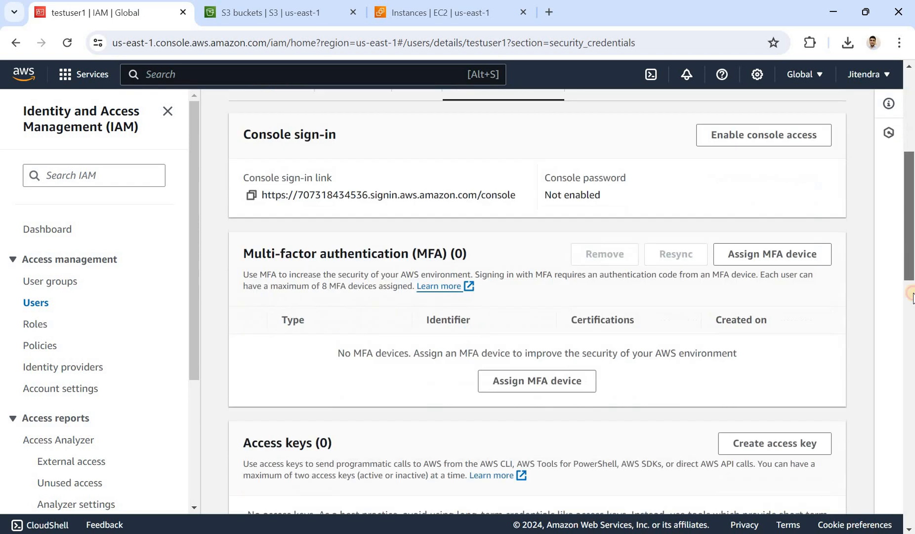
{"action": "left_click", "coordinate": [760, 237]}
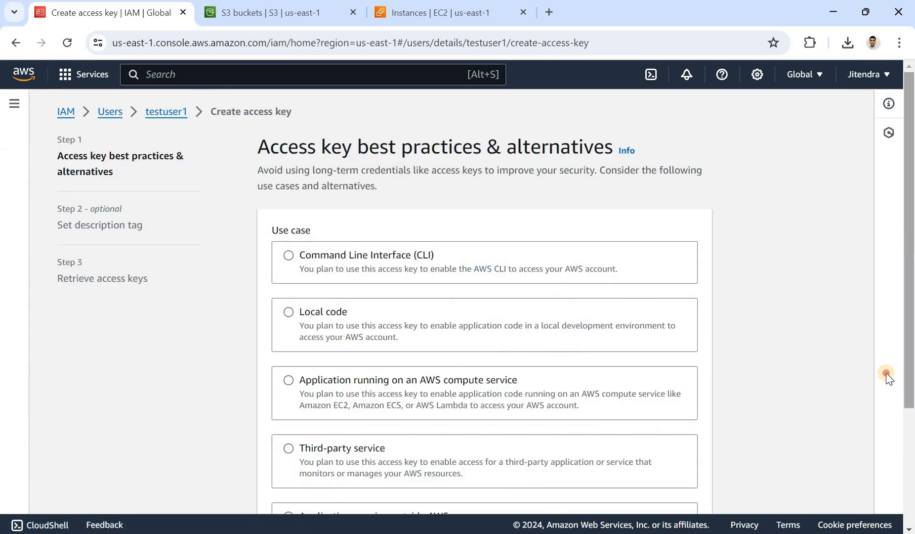
{"action": "scroll", "coordinate": [346, 415], "scroll_direction": "down", "scroll_amount": 3}
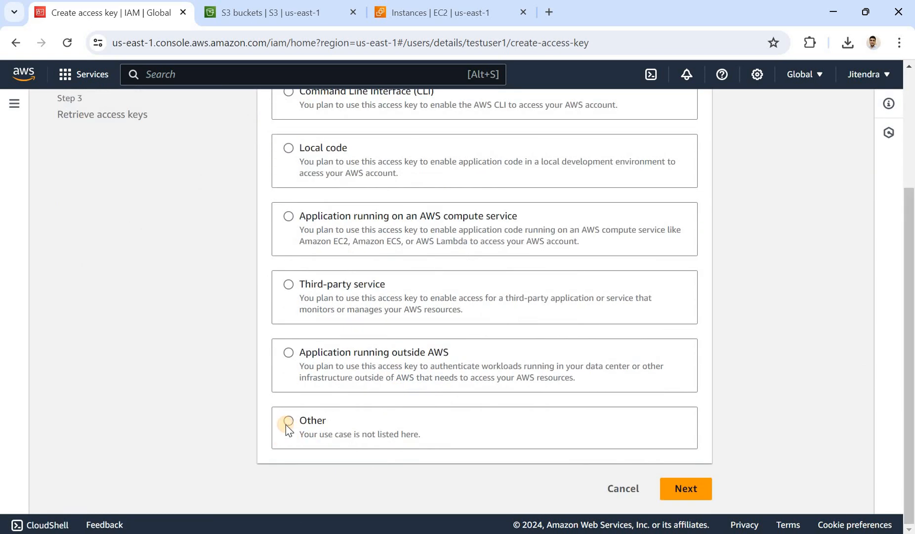
{"action": "left_click", "coordinate": [287, 425]}
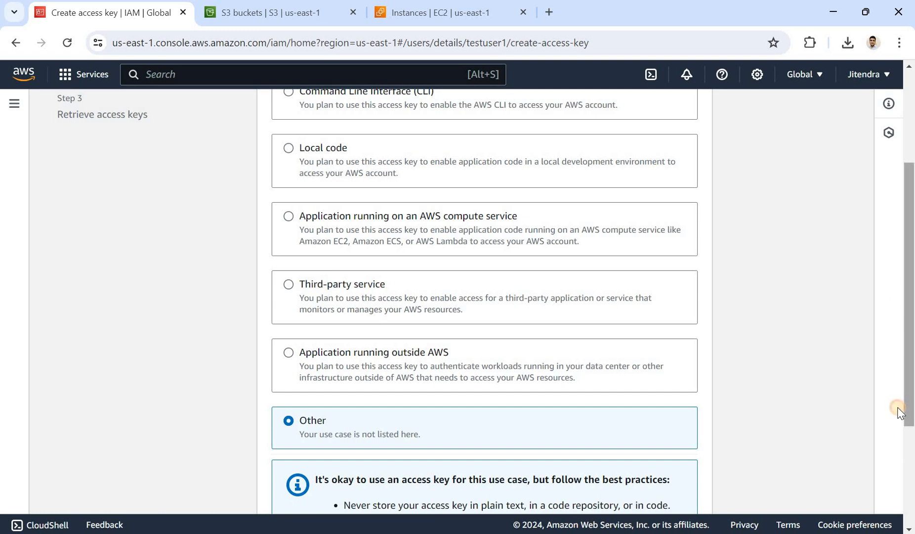
{"action": "left_click_drag", "start_coordinate": [898, 412], "coordinate": [896, 511]}
{"action": "left_click", "coordinate": [680, 485]}
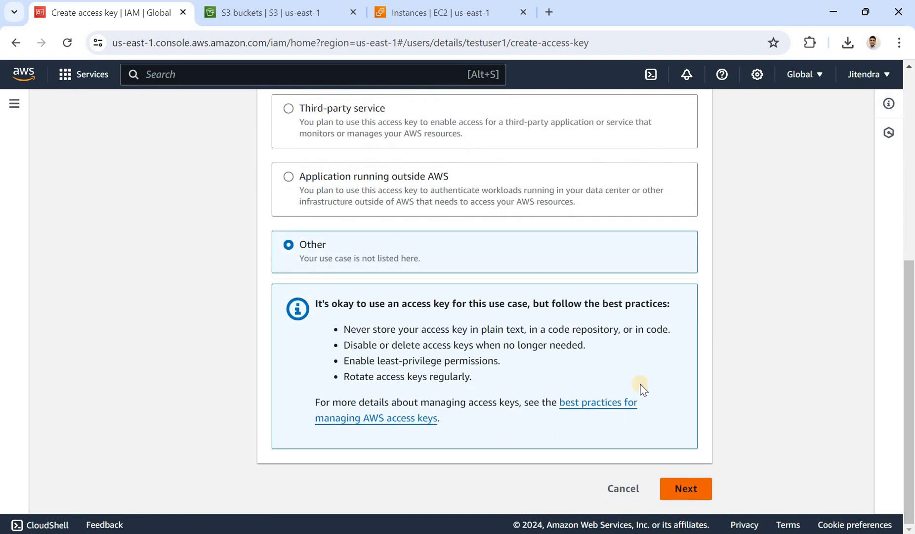
{"action": "left_click", "coordinate": [683, 345]}
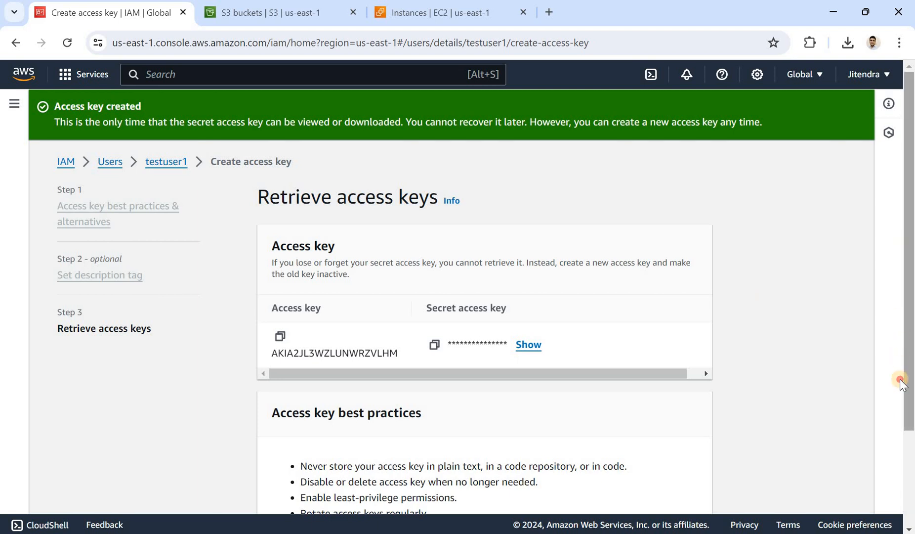
Step: Download the new access key as a .csv file, reveal the secret access key and finish the key creation
{"action": "scroll", "coordinate": [718, 445], "scroll_direction": "down", "scroll_amount": 3}
{"action": "left_click", "coordinate": [615, 489]}
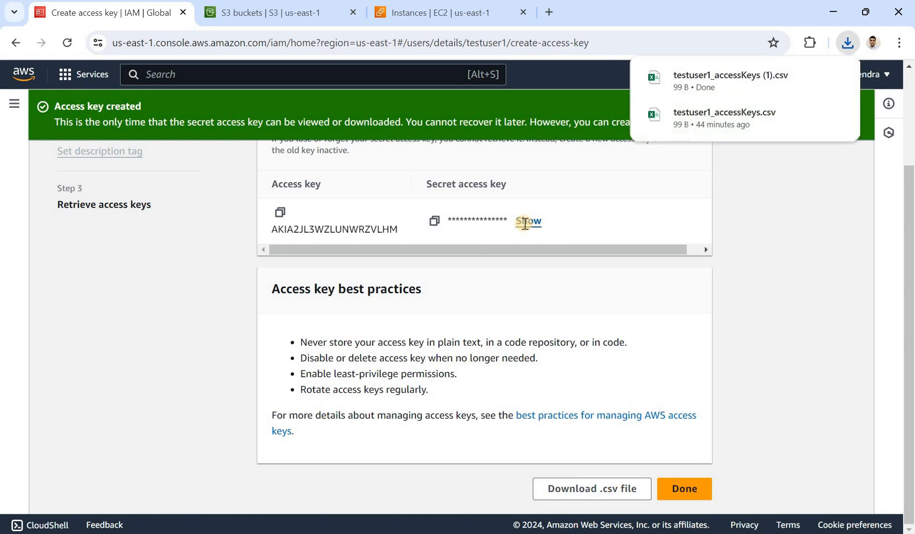
{"action": "left_click", "coordinate": [525, 222]}
{"action": "left_click", "coordinate": [697, 220]}
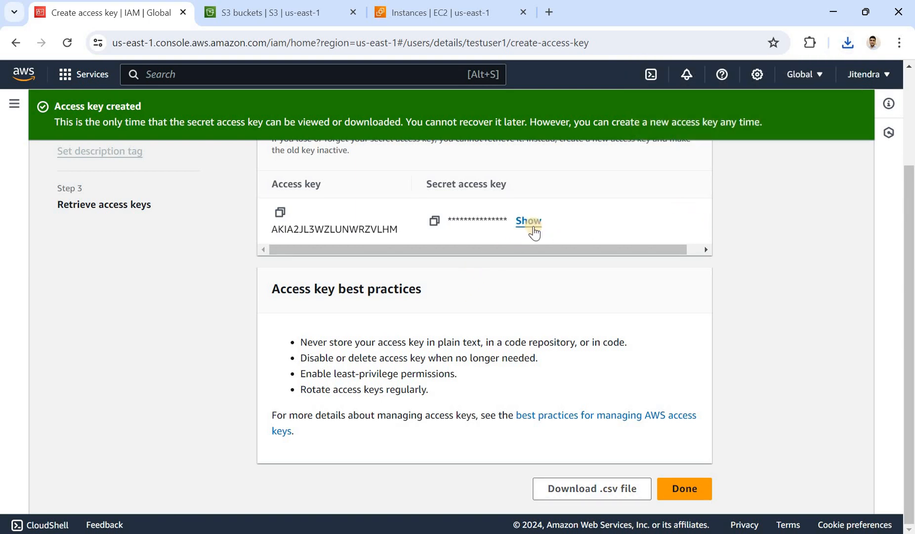
{"action": "left_click", "coordinate": [528, 221]}
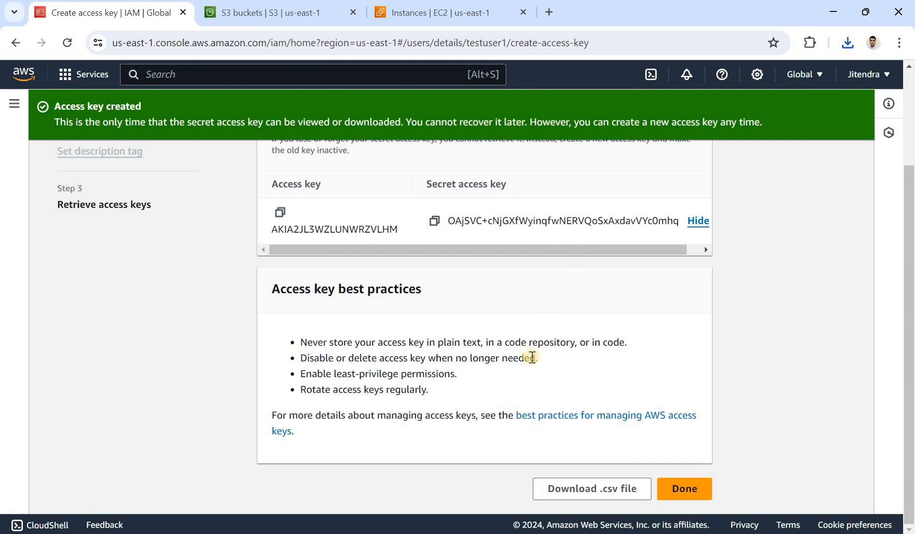
{"action": "left_click", "coordinate": [687, 488]}
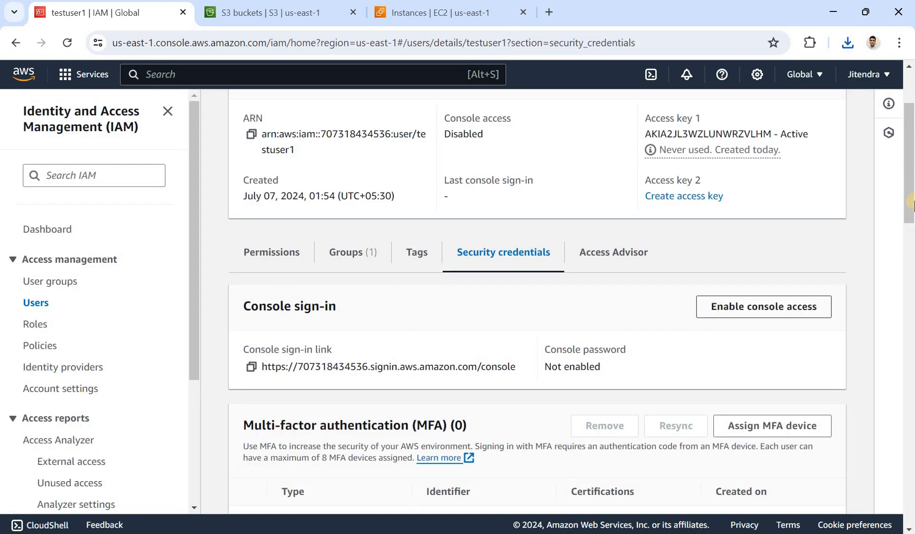
Step: Examine the new access key's details and the SSH public key and HTTPS Git credential sections for AWS CodeCommit
{"action": "scroll", "coordinate": [912, 279], "scroll_direction": "down", "scroll_amount": 6}
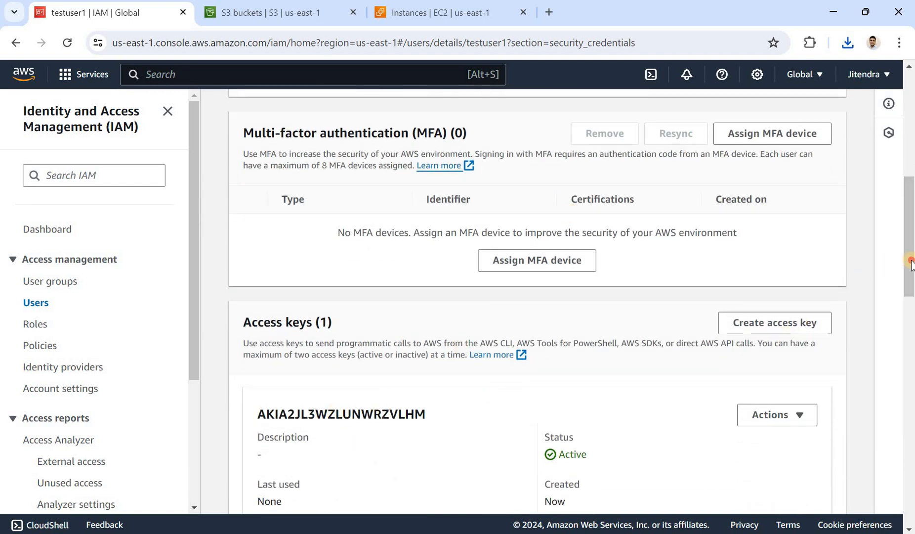
{"action": "scroll", "coordinate": [912, 297], "scroll_direction": "down", "scroll_amount": 2}
{"action": "scroll", "coordinate": [911, 295], "scroll_direction": "down", "scroll_amount": 1}
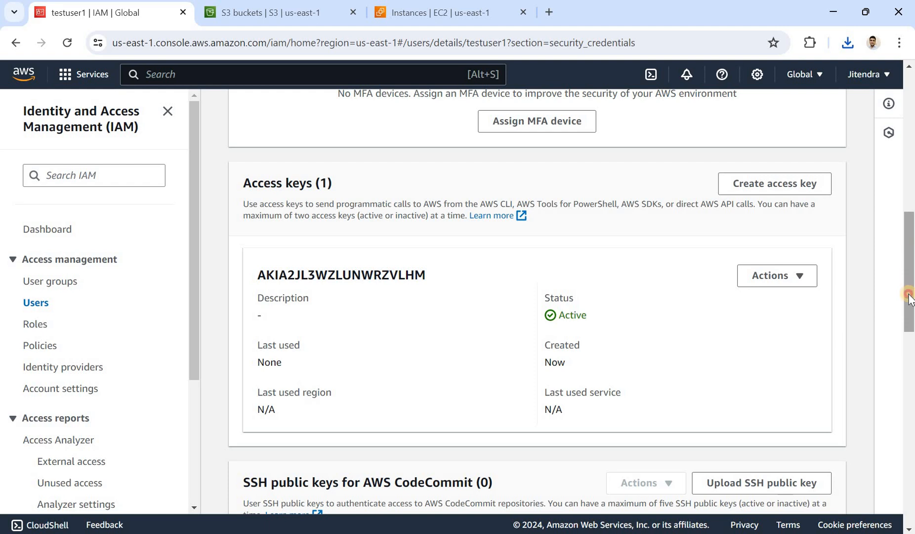
{"action": "left_click_drag", "start_coordinate": [909, 291], "coordinate": [911, 302]}
{"action": "scroll", "coordinate": [911, 302], "scroll_direction": "down", "scroll_amount": 4}
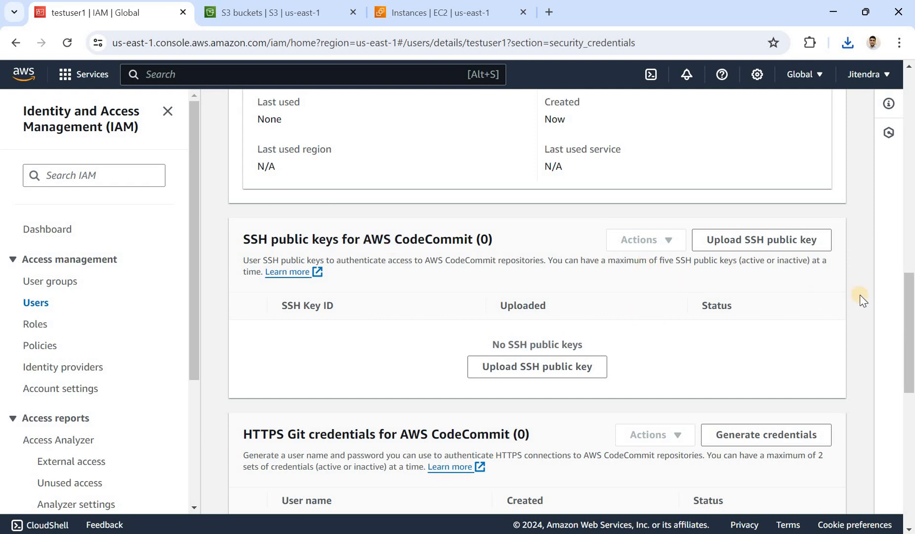
{"action": "left_click_drag", "start_coordinate": [911, 308], "coordinate": [912, 220]}
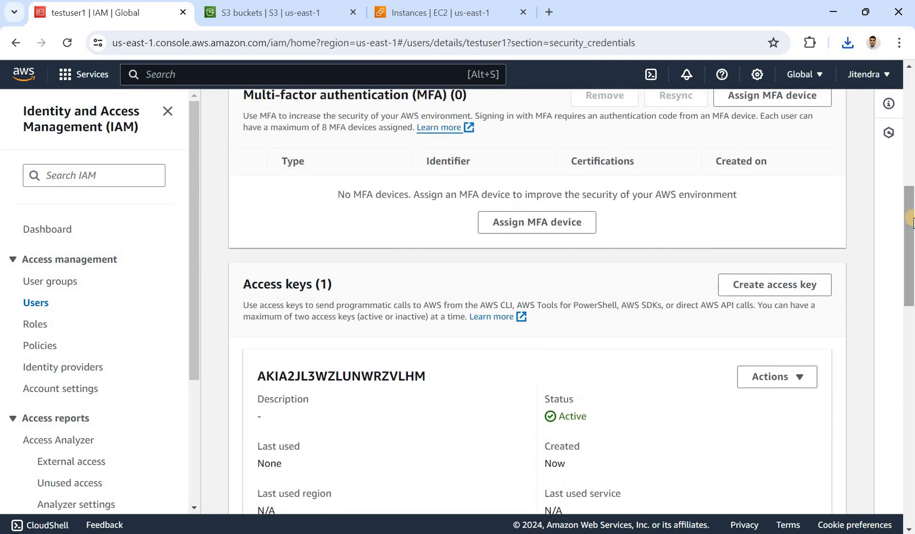
Step: Switch to the Ubuntu terminal in PuTTY and return to testuser1's security credentials in Chrome
{"action": "key", "text": "alt+Tab"}
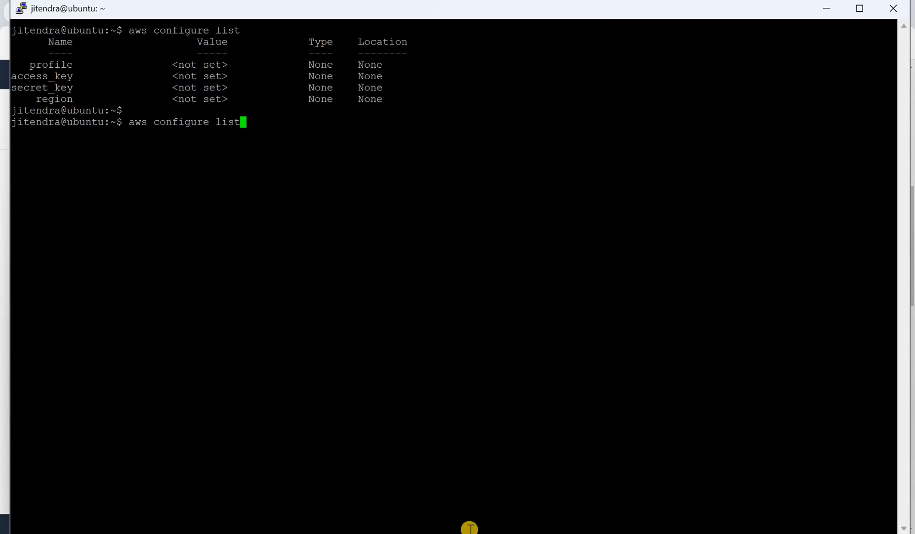
{"action": "mouse_move", "coordinate": [457, 532]}
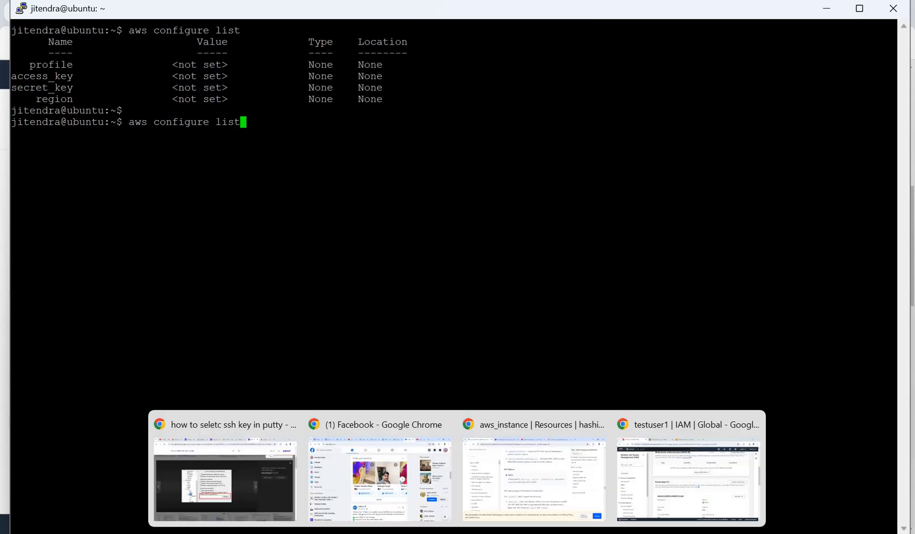
{"action": "left_click", "coordinate": [682, 467]}
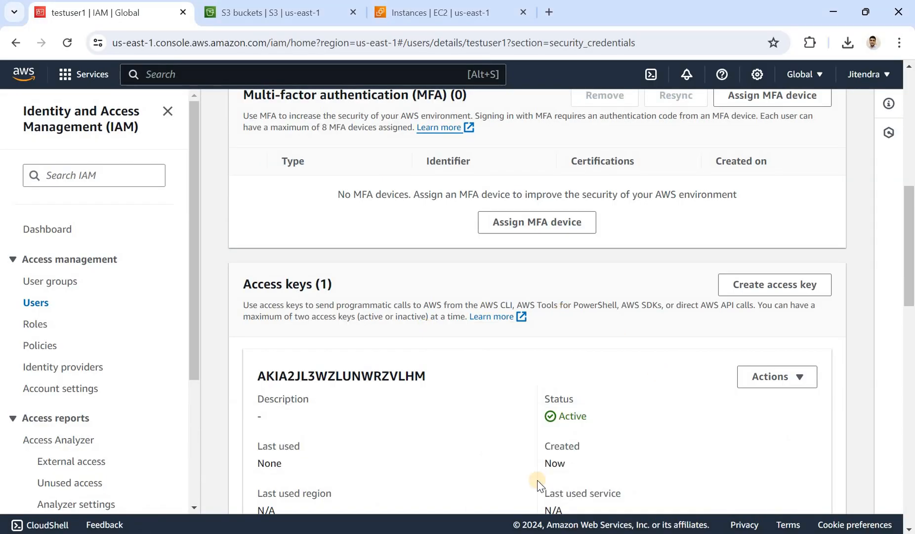
Step: Refresh the Downloads folder in File Explorer, open testuser1_accessKeys (1) in Excel and copy the access key ID
{"action": "mouse_move", "coordinate": [519, 533]}
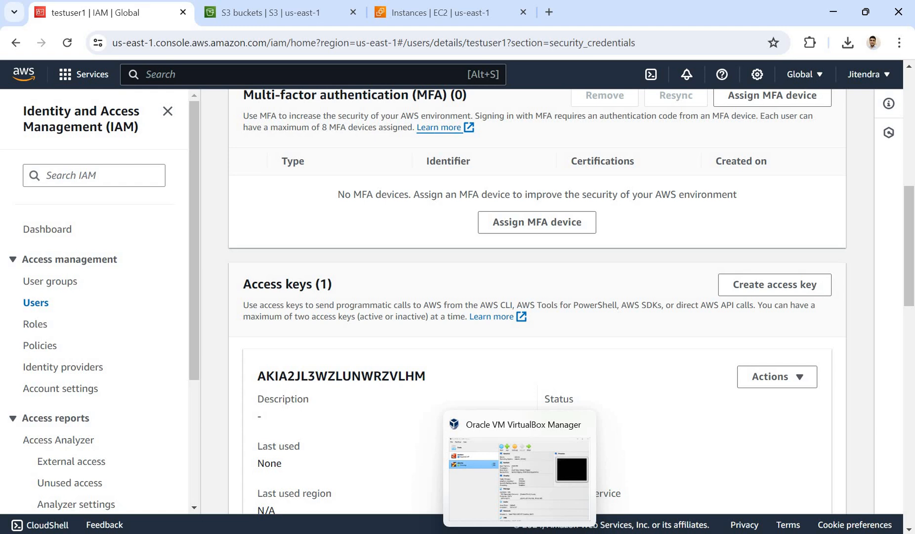
{"action": "left_click", "coordinate": [410, 532]}
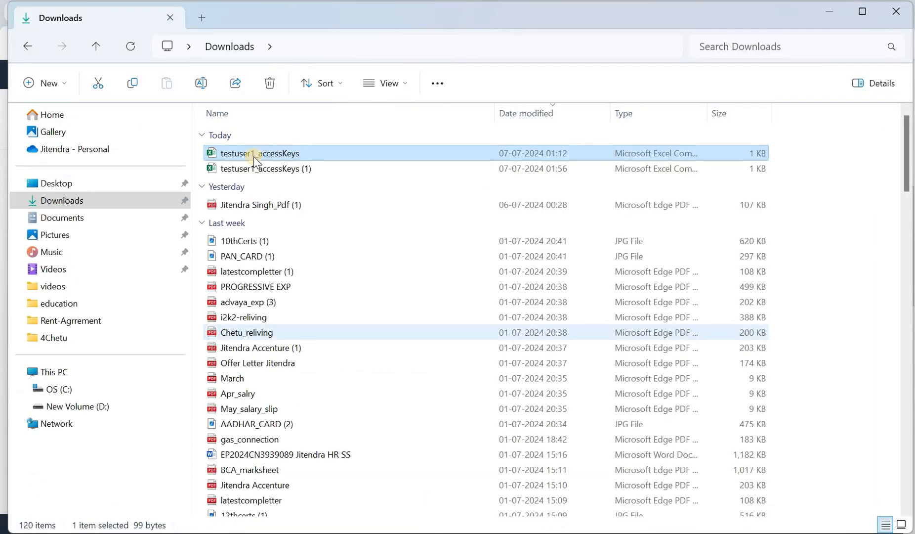
{"action": "left_click", "coordinate": [131, 55]}
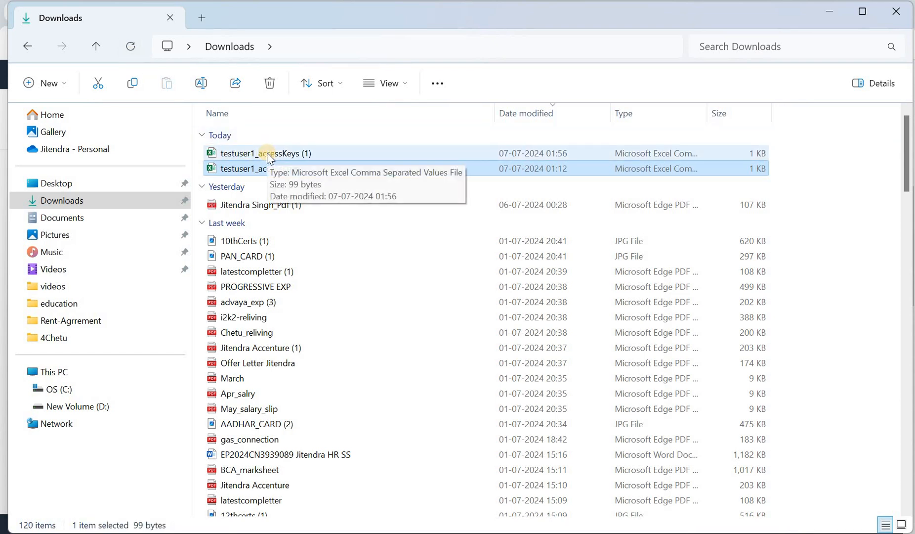
{"action": "left_click", "coordinate": [283, 153]}
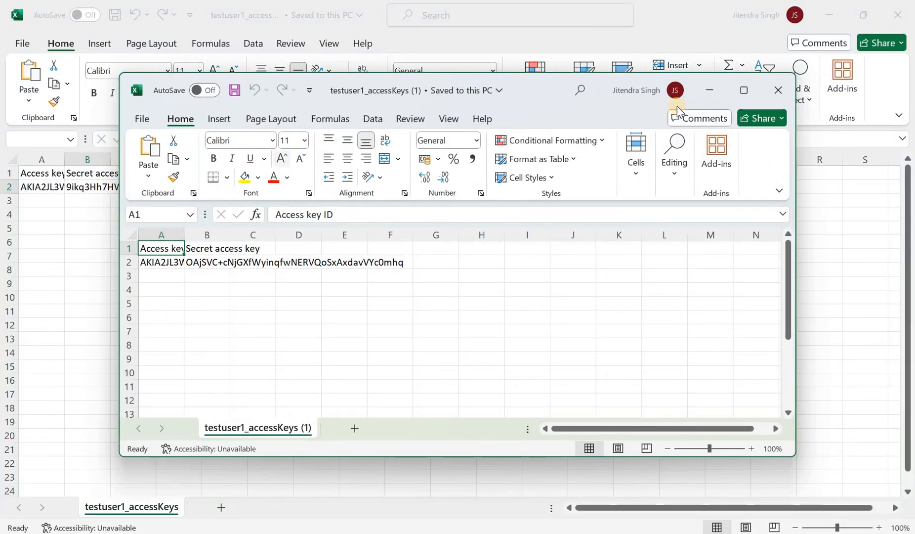
{"action": "left_click", "coordinate": [163, 266]}
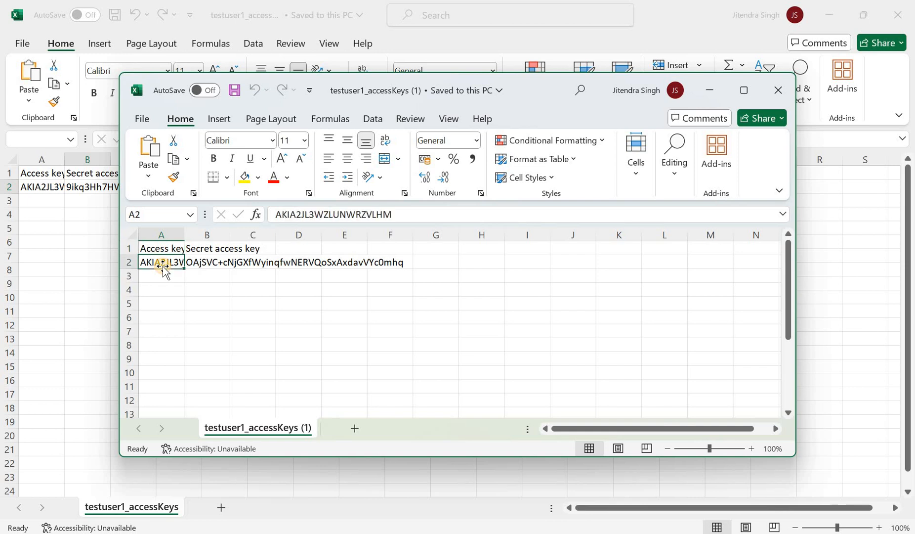
{"action": "key", "text": "ctrl+c"}
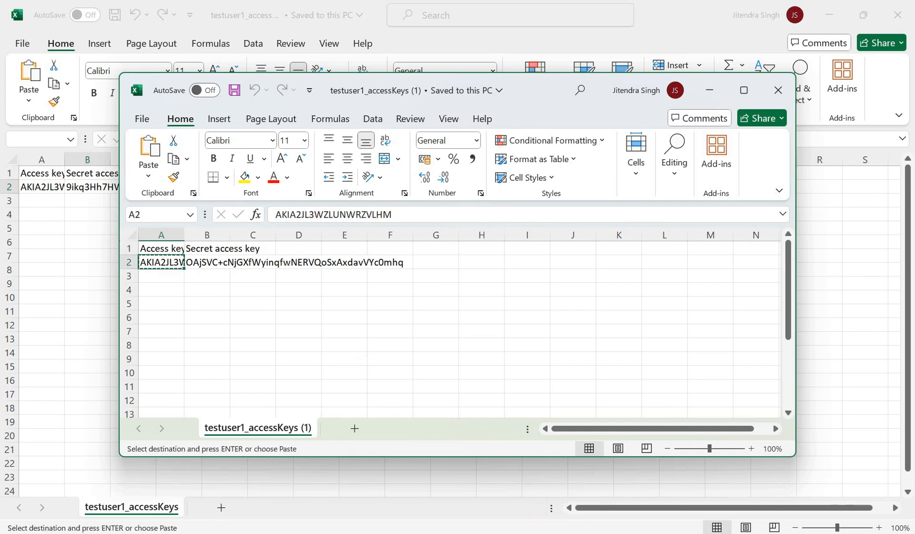
Step: Switch to the Ubuntu terminal in PuTTY and check the current AWS CLI settings with aws configure list
{"action": "left_click", "coordinate": [572, 529]}
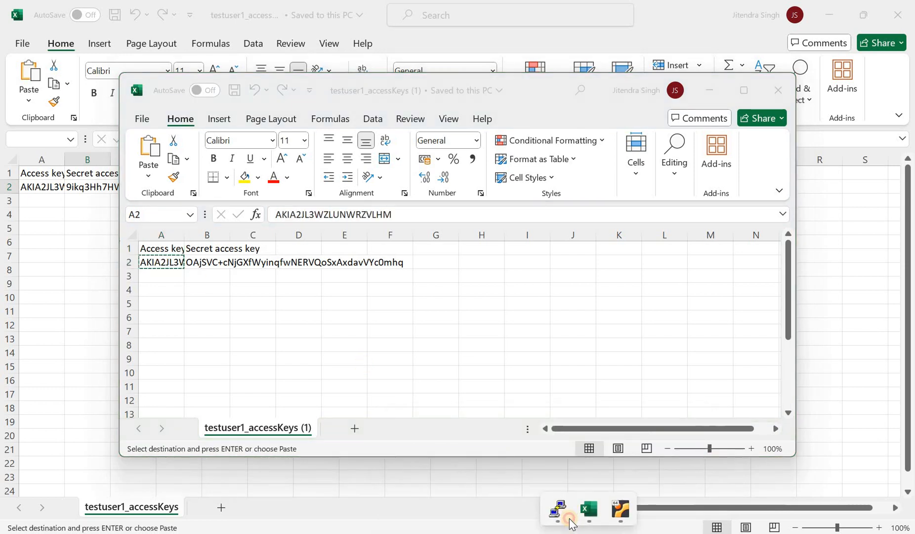
{"action": "left_click", "coordinate": [558, 510]}
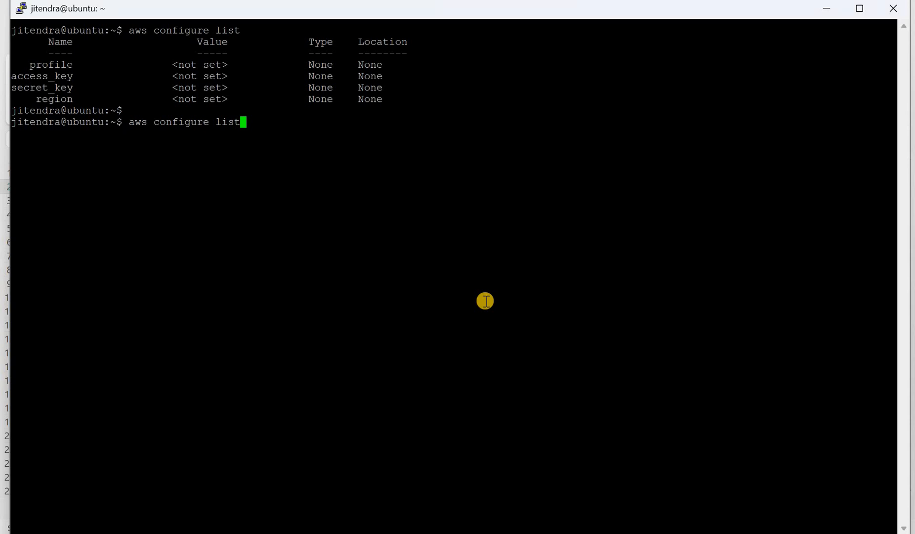
{"action": "key", "text": "Return"}
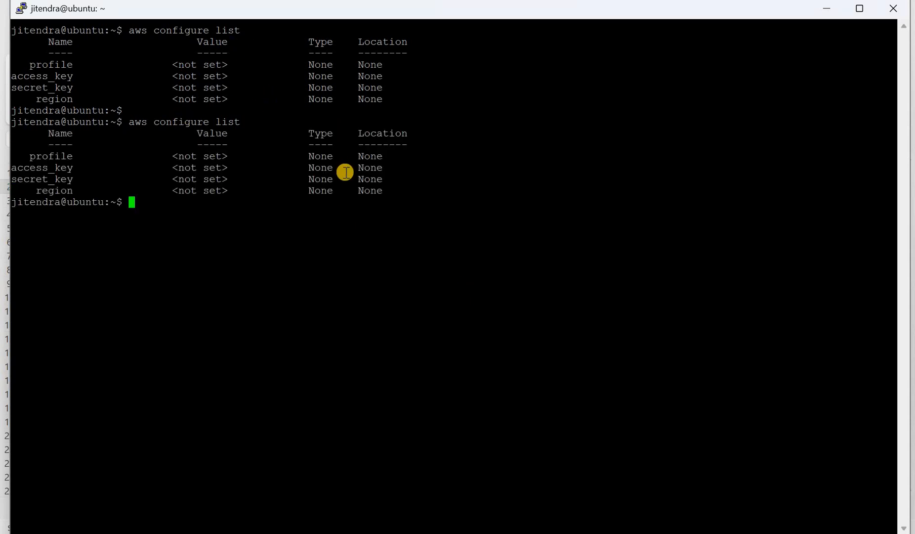
Step: Start the AWS CLI setup with aws configure and paste the copied AWS Access Key ID
{"action": "type", "text": "aws configur"}
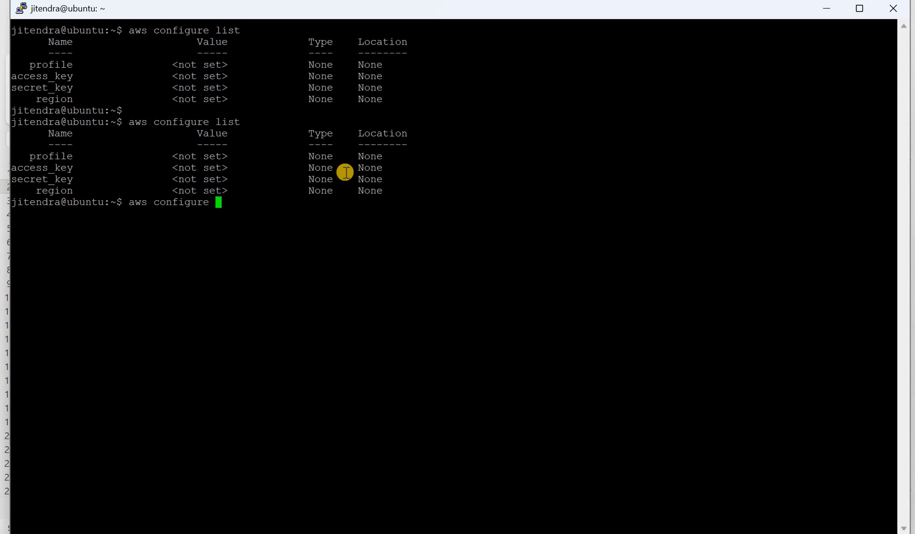
{"action": "type", "text": "e"}
{"action": "key", "text": "Return"}
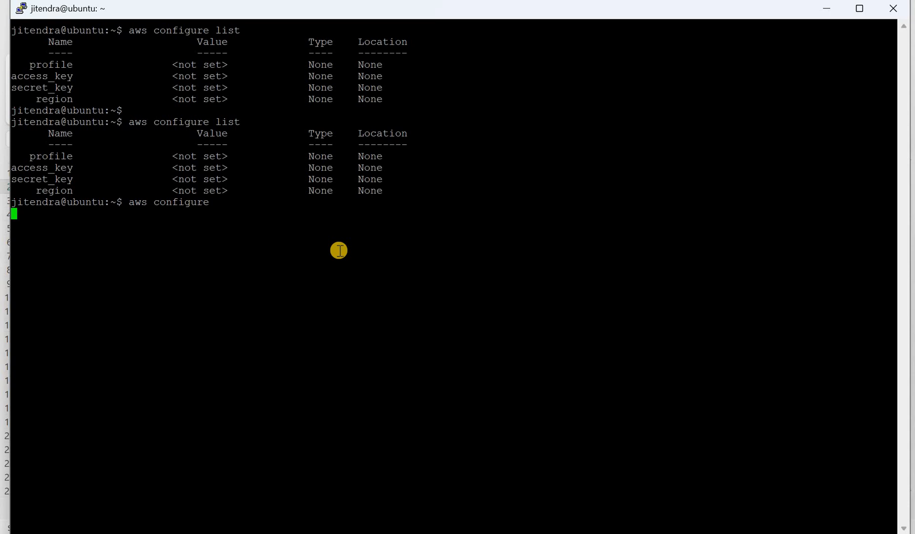
{"action": "right_click", "coordinate": [339, 251]}
{"action": "key", "text": "Return"}
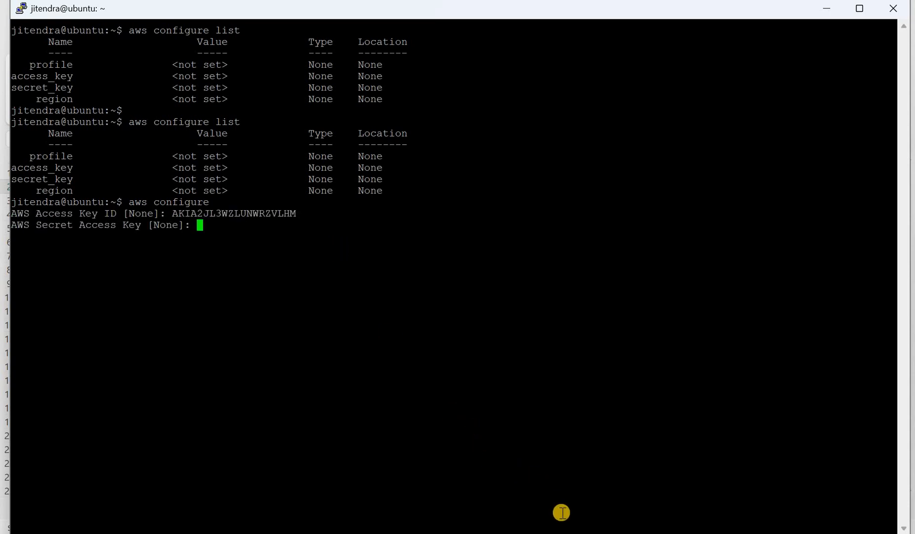
Step: Return to the testuser1_accessKeys (1) workbook in Excel and copy the secret access key
{"action": "left_click", "coordinate": [588, 533]}
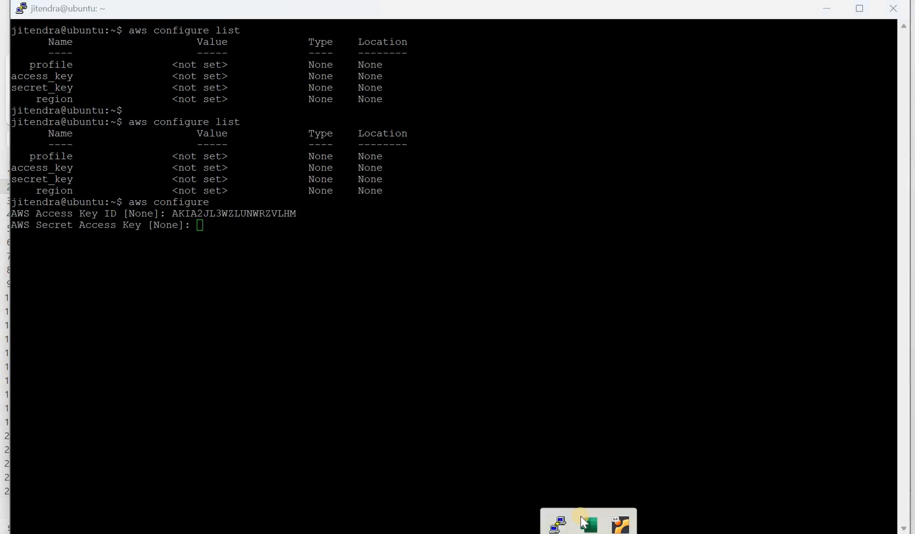
{"action": "left_click", "coordinate": [586, 514]}
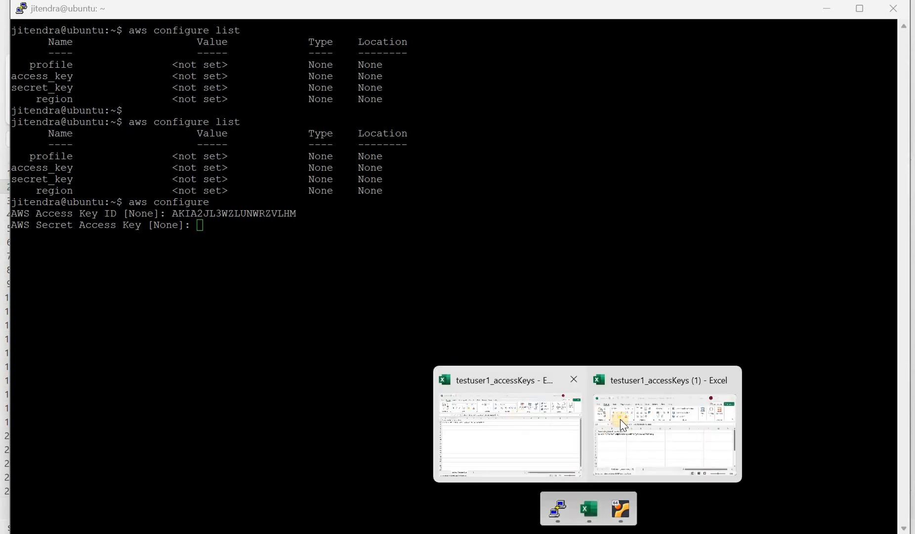
{"action": "left_click", "coordinate": [635, 424]}
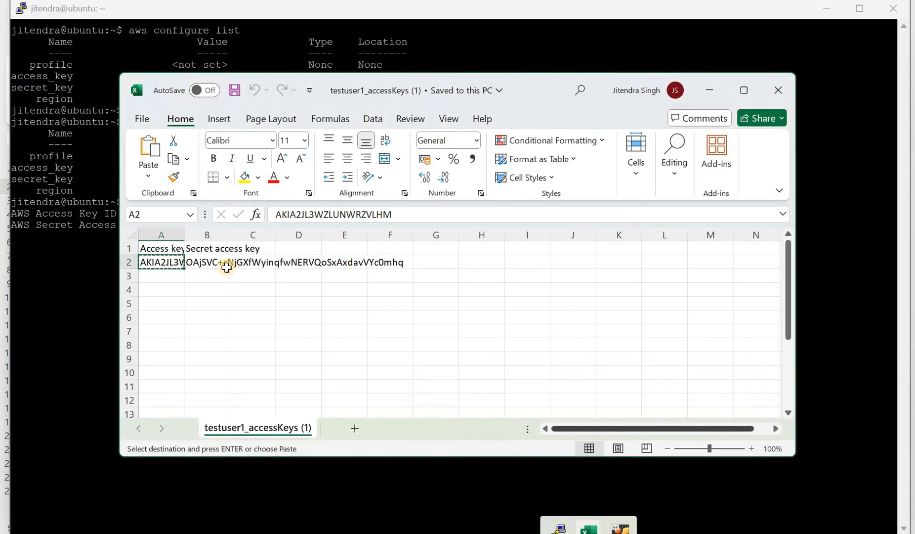
{"action": "left_click", "coordinate": [216, 265]}
{"action": "key", "text": "ctrl+c"}
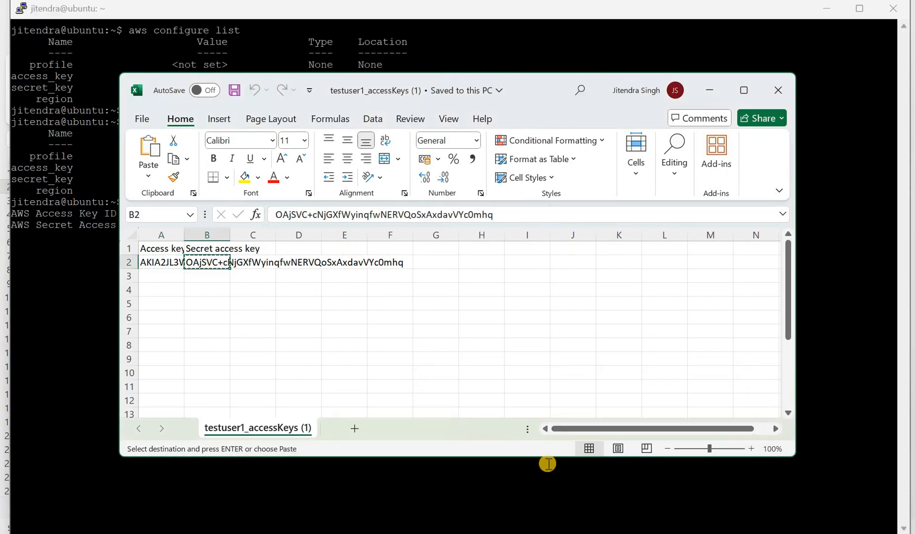
Step: In the PuTTY terminal, paste the AWS Secret Access Key, set the default region to us-east-1 and leave the output format empty
{"action": "left_click", "coordinate": [585, 533]}
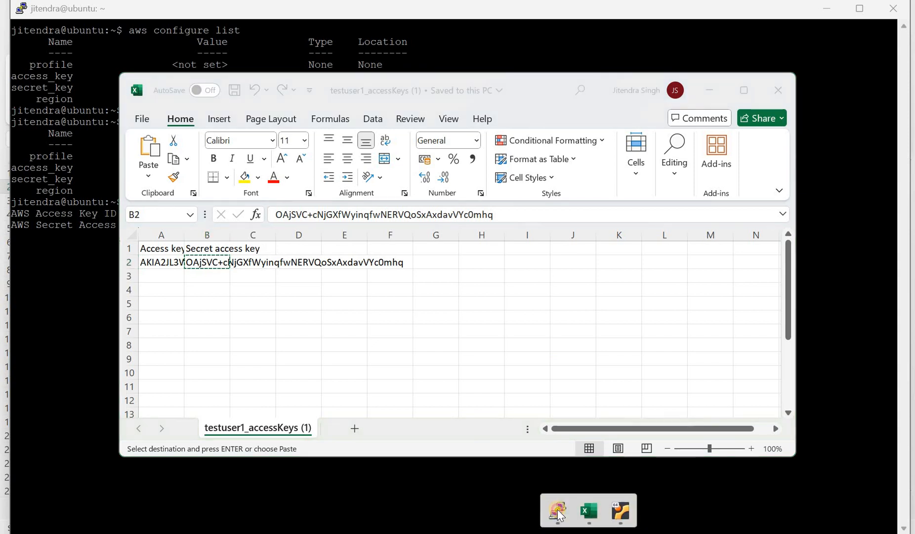
{"action": "left_click", "coordinate": [559, 515]}
{"action": "right_click", "coordinate": [370, 296]}
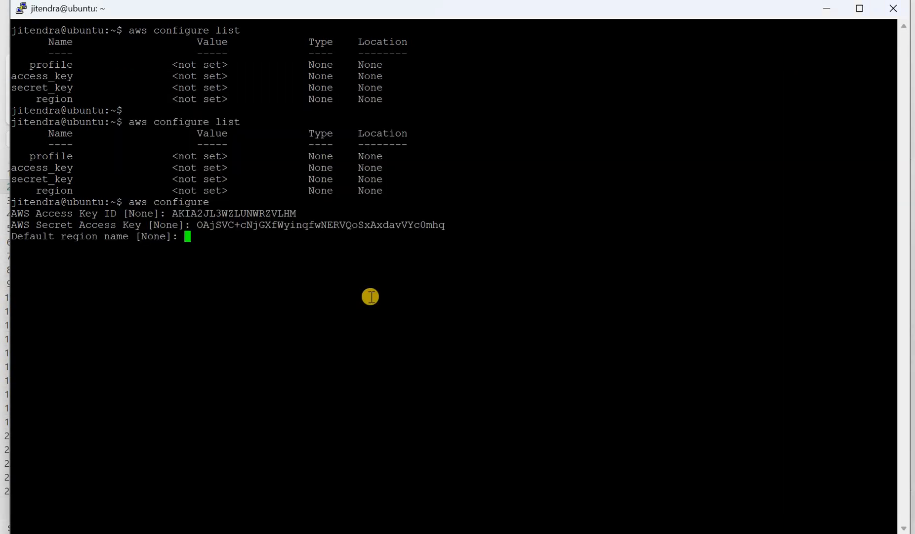
{"action": "type", "text": "us-east-1"}
{"action": "key", "text": "Return"}
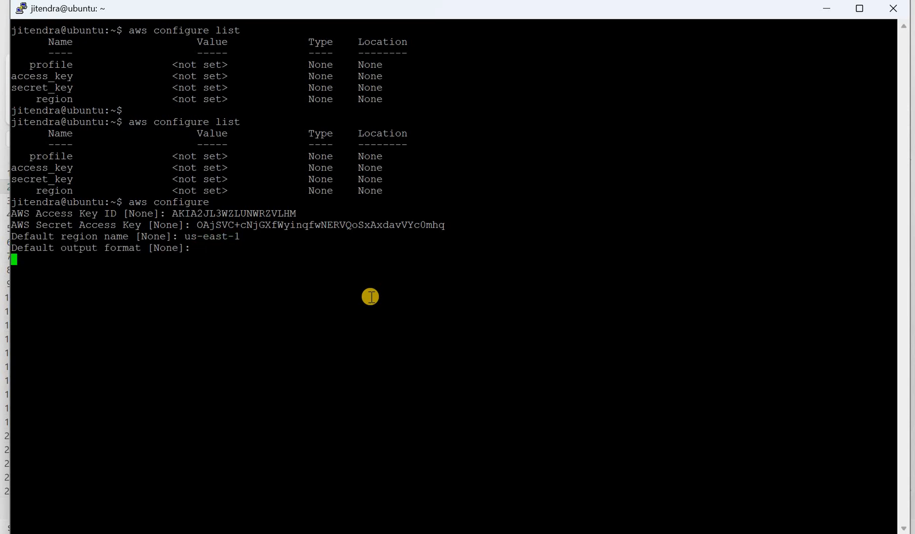
Step: Try aws s3 on its own, then list the S3 buckets with aws s3 ls and highlight the listed buckets
{"action": "type", "text": "aws s3"}
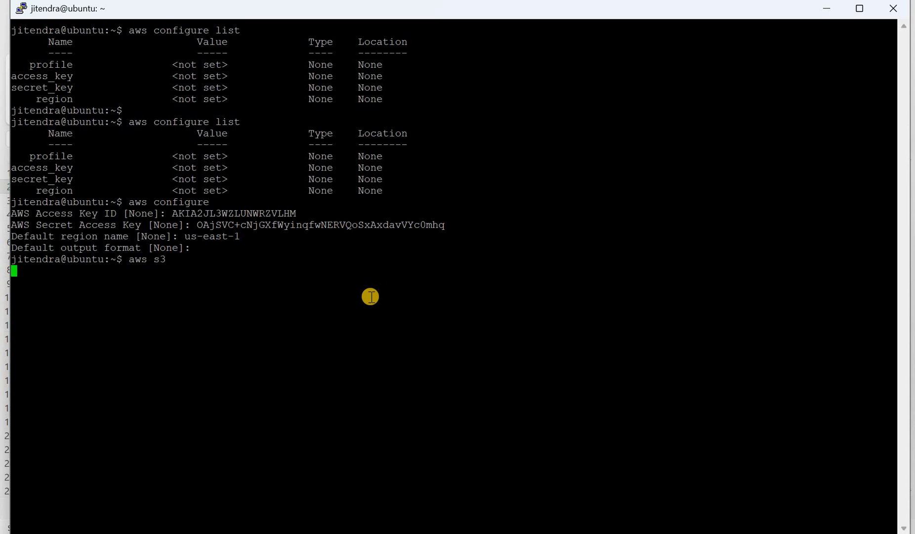
{"action": "type", "text": "aws s"}
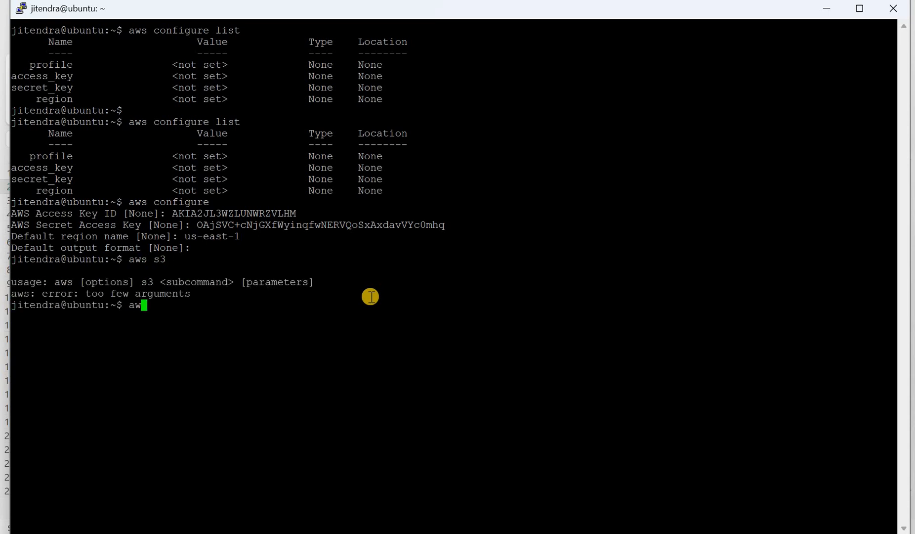
{"action": "type", "text": "3 ls"}
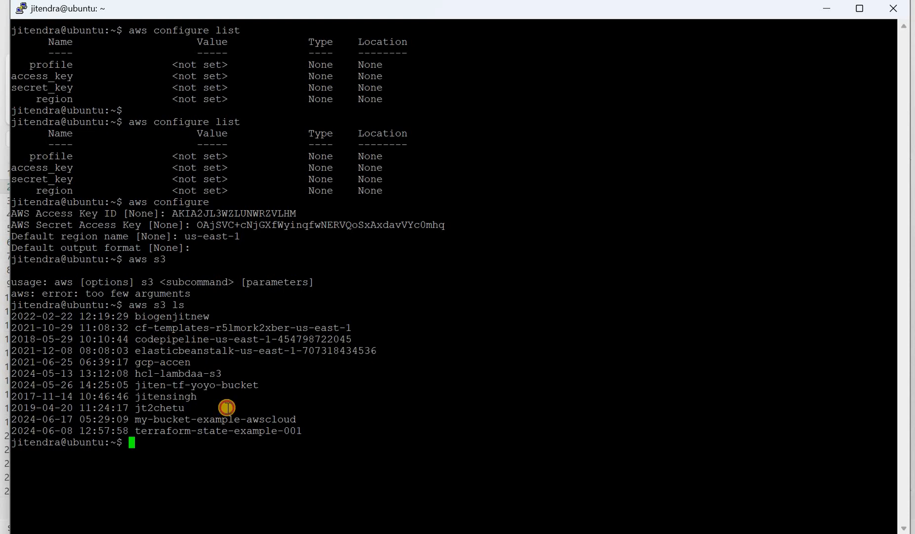
{"action": "left_click", "coordinate": [283, 443]}
{"action": "left_click_drag", "start_coordinate": [283, 443], "coordinate": [300, 431]}
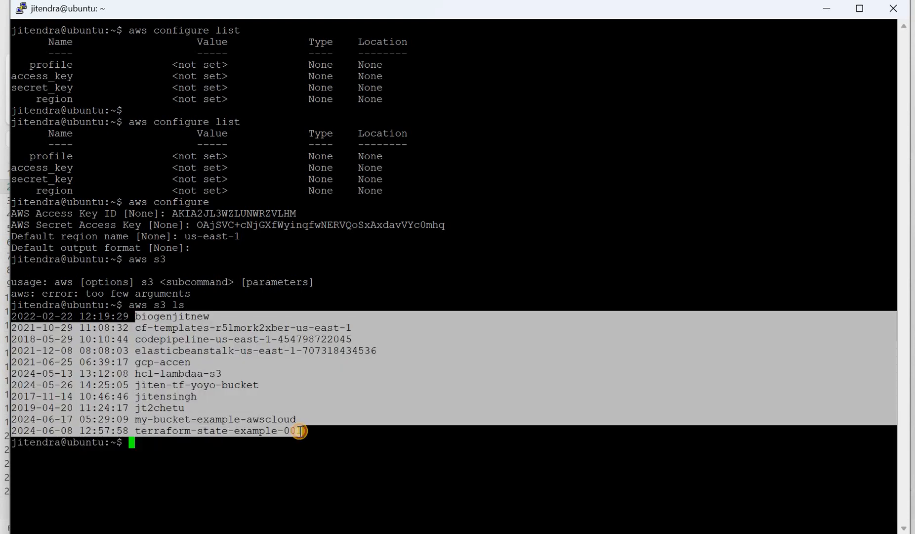
{"action": "left_click", "coordinate": [299, 431]}
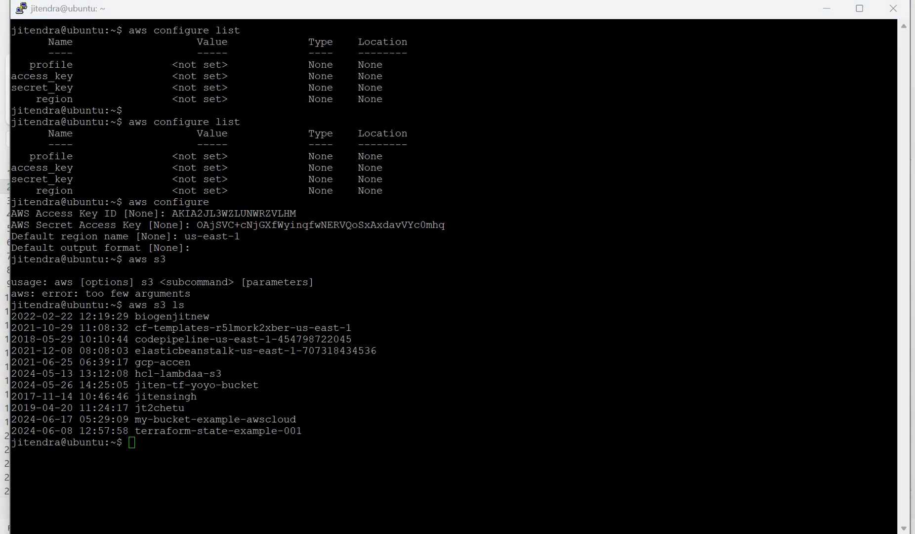
Step: Switch to the Notepad topic list, highlight "Attaching a role with ec2" and the IAM role topic, and revisit the terminal briefly
{"action": "key", "text": "alt+Tab"}
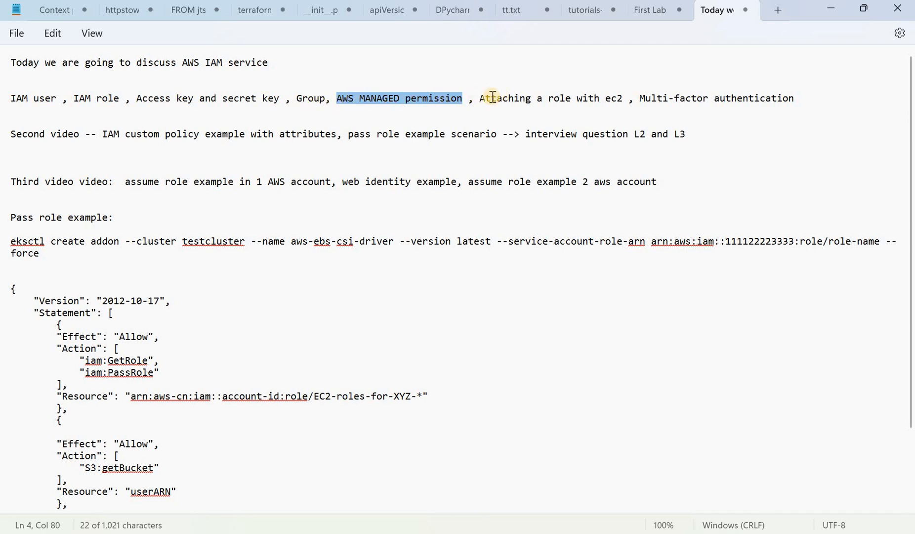
{"action": "left_click_drag", "start_coordinate": [479, 98], "coordinate": [617, 98]}
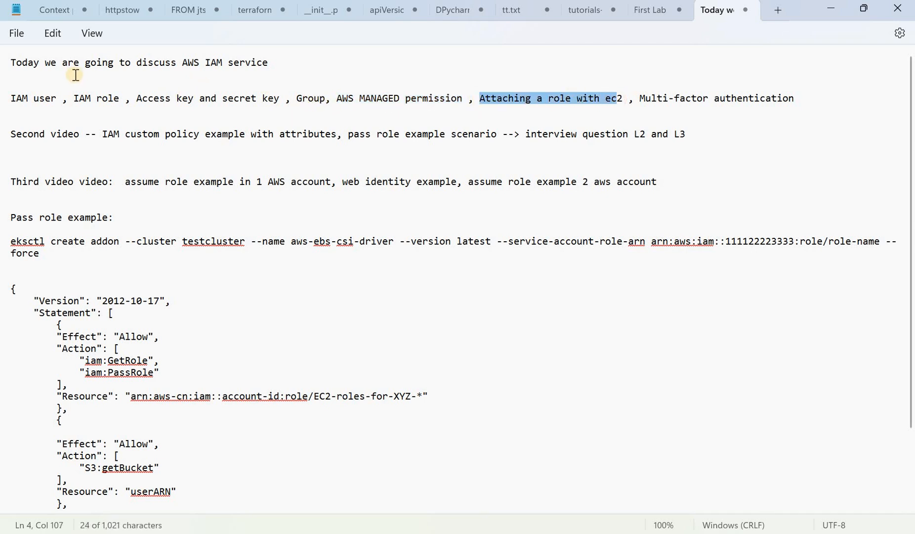
{"action": "double_click", "coordinate": [90, 99]}
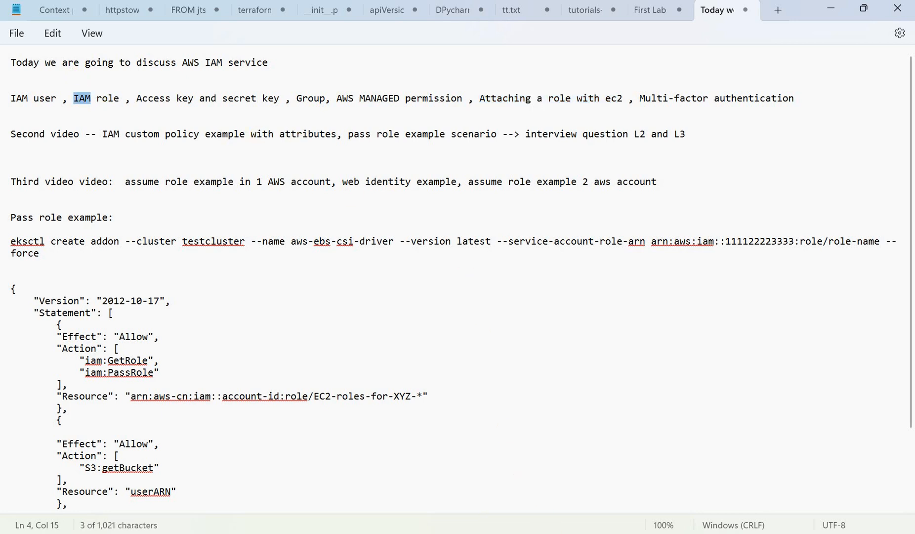
{"action": "left_click", "coordinate": [552, 532]}
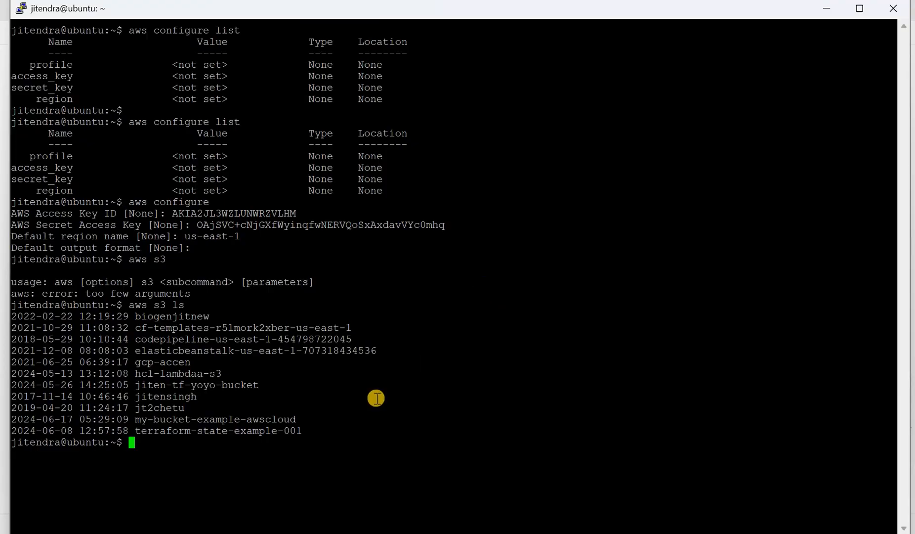
{"action": "left_click", "coordinate": [829, 18]}
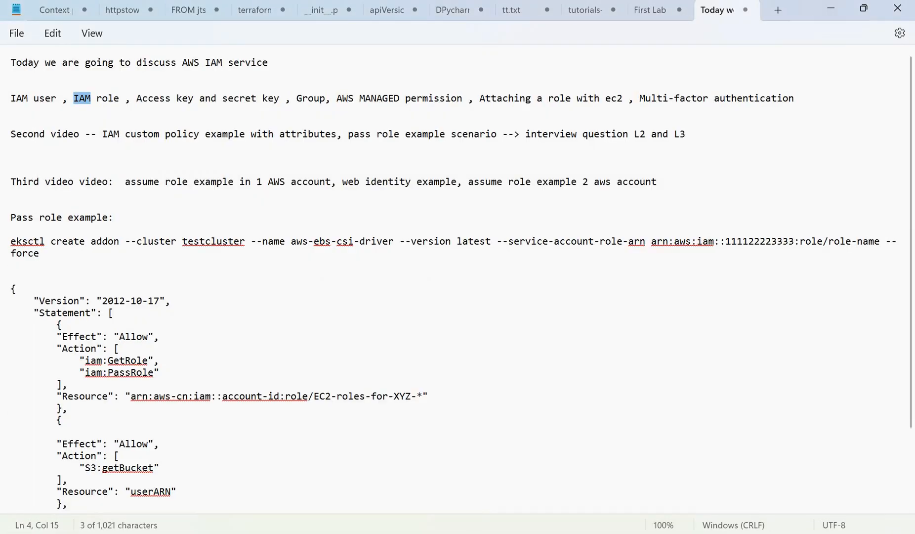
Step: Switch to the IAM console in Chrome and start creating a role for the AWS service trusted entity type with the EC2 service
{"action": "left_click", "coordinate": [456, 533]}
{"action": "left_click", "coordinate": [679, 488]}
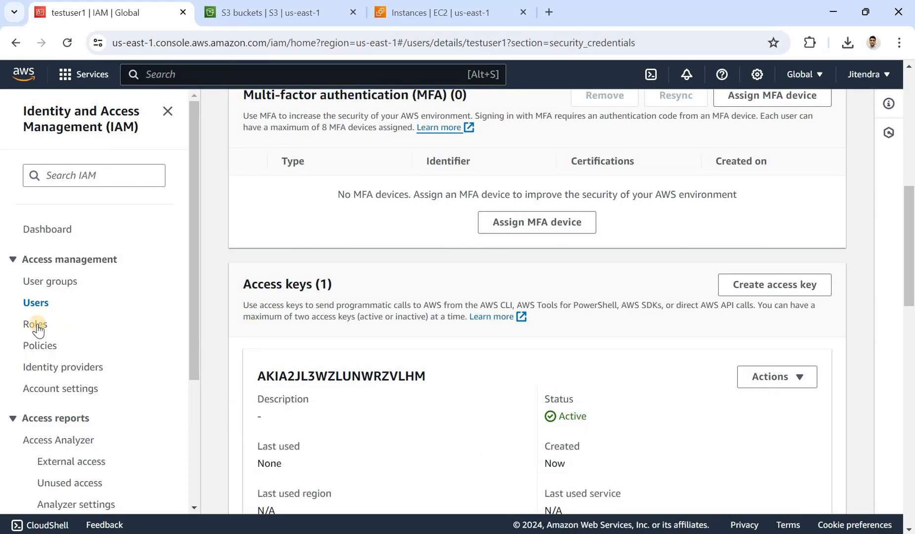
{"action": "left_click", "coordinate": [36, 324]}
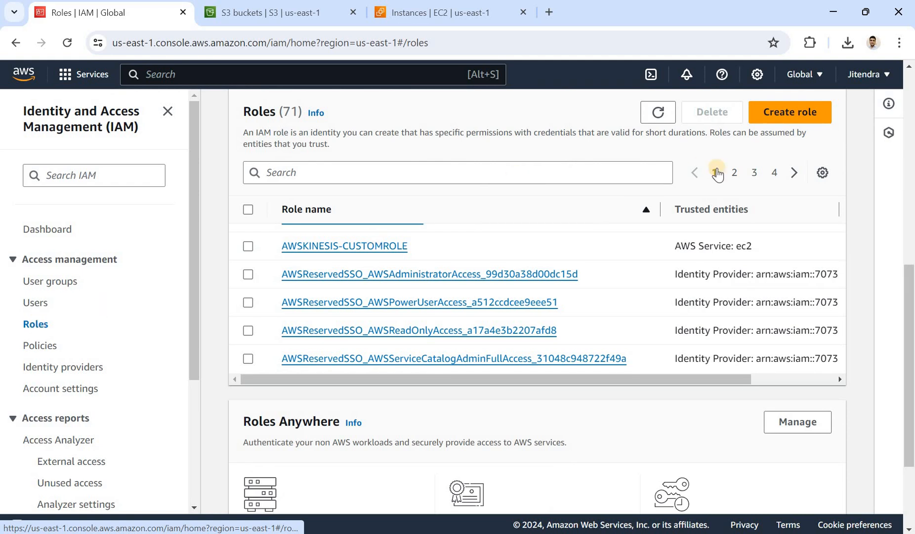
{"action": "left_click", "coordinate": [790, 115]}
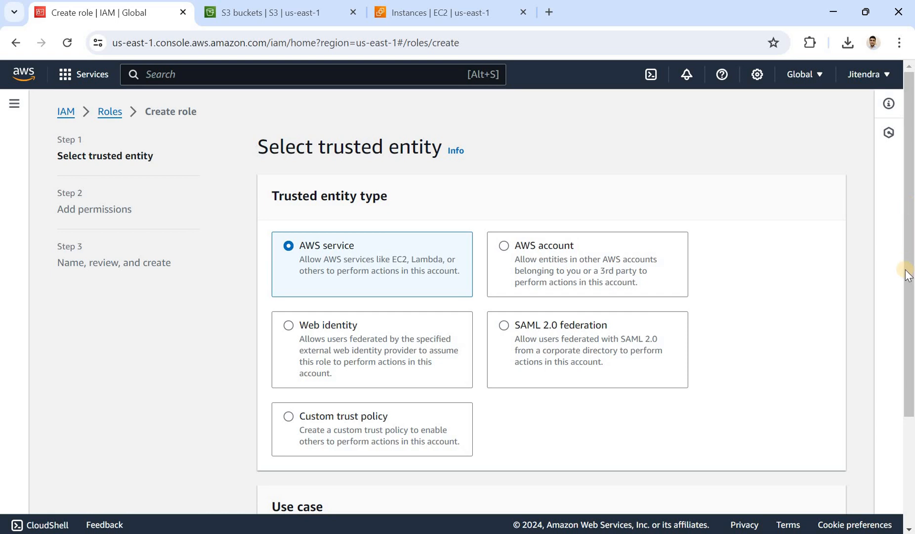
{"action": "scroll", "coordinate": [527, 188], "scroll_direction": "down", "scroll_amount": 3}
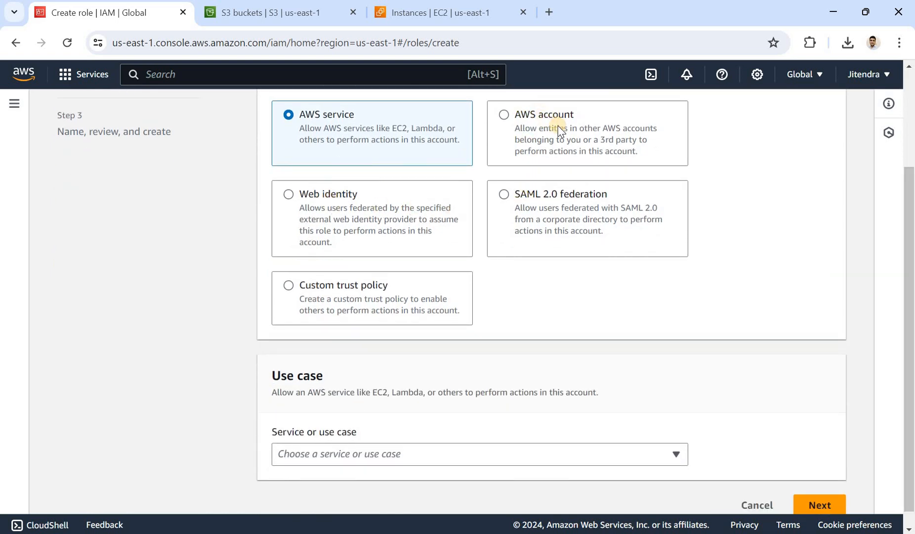
{"action": "left_click", "coordinate": [323, 463]}
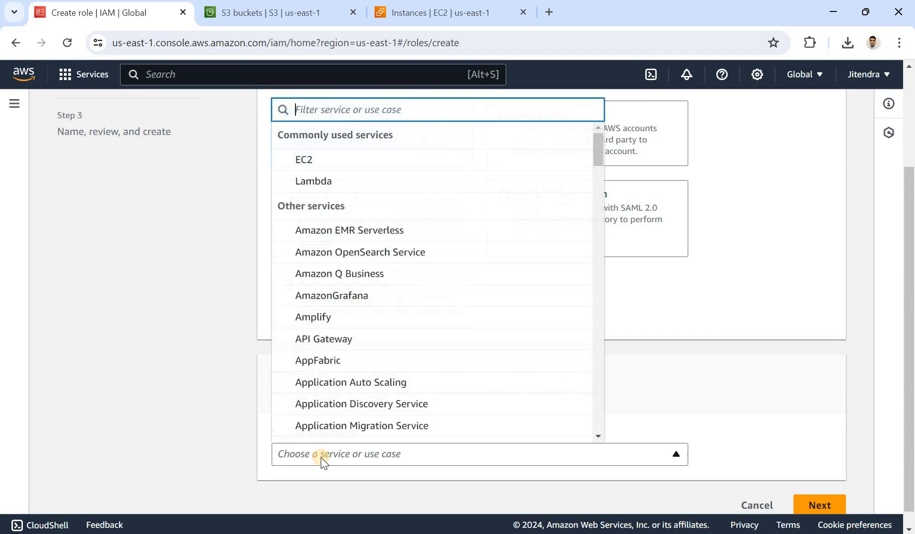
{"action": "left_click", "coordinate": [306, 160]}
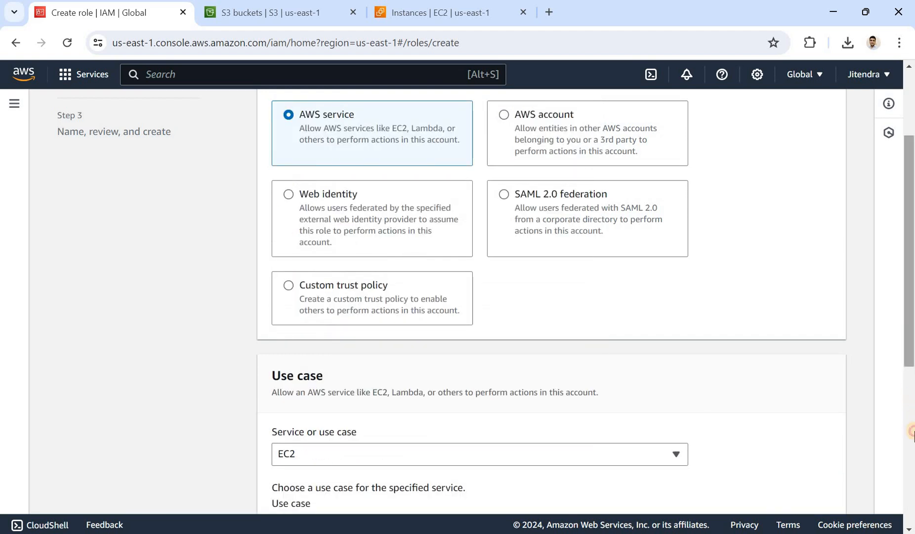
Step: Keep the EC2 use case, search the permissions policies for s3fu and select AmazonS3FullAccess for the new role
{"action": "left_click_drag", "start_coordinate": [912, 311], "coordinate": [912, 468]}
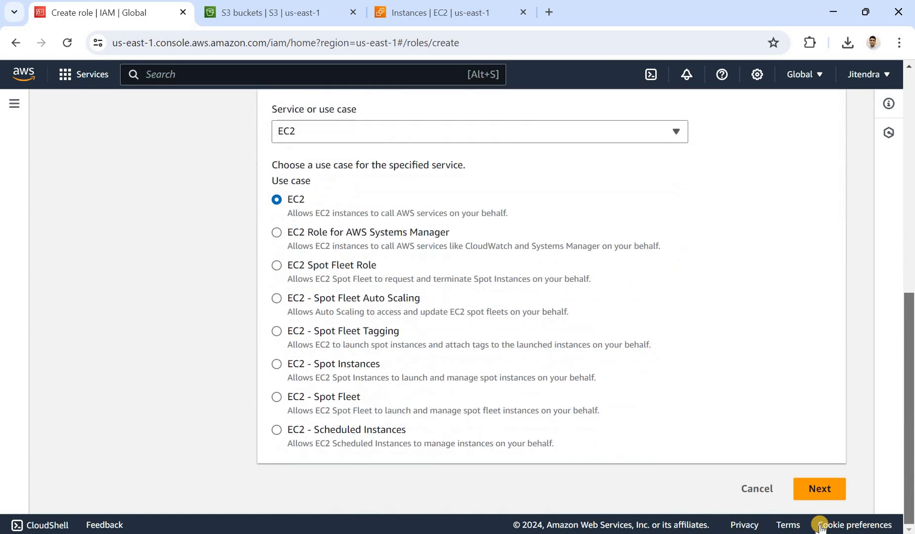
{"action": "left_click", "coordinate": [820, 489]}
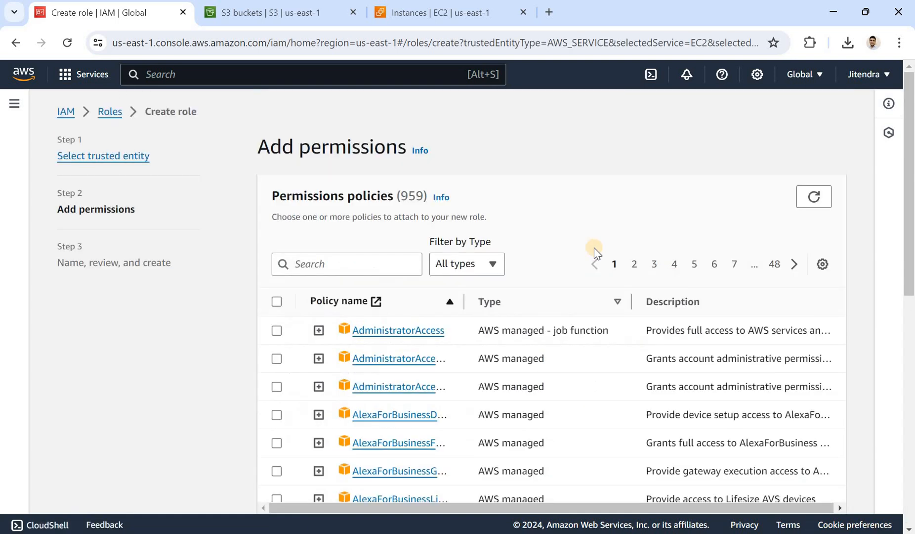
{"action": "left_click", "coordinate": [362, 261]}
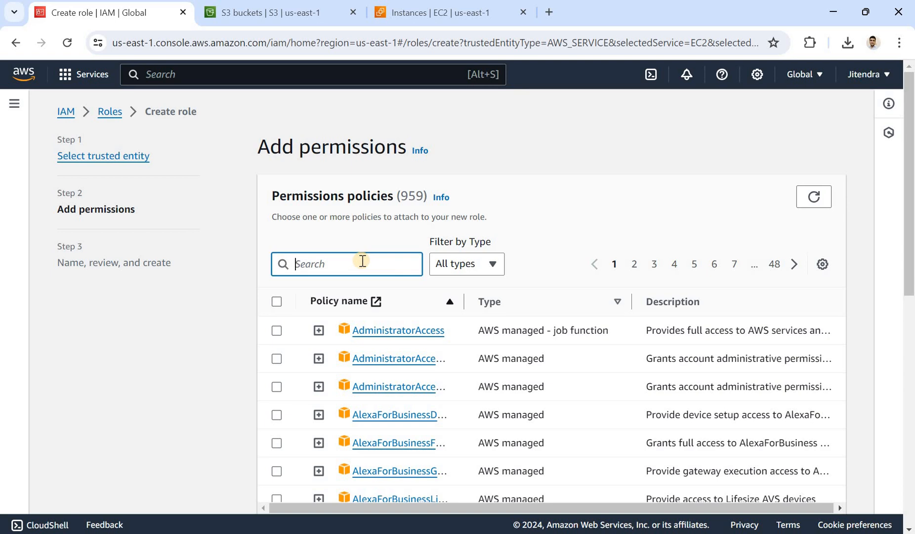
{"action": "type", "text": "a"}
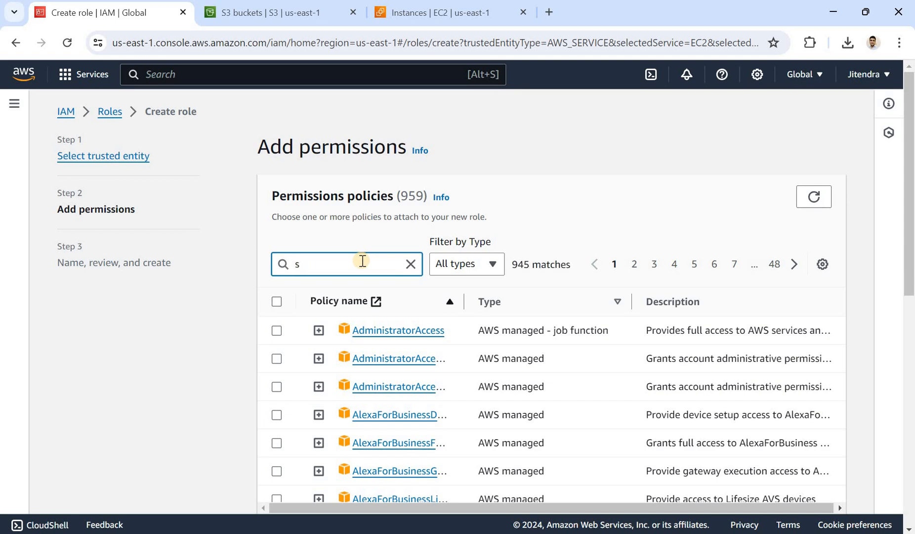
{"action": "type", "text": "3fu"}
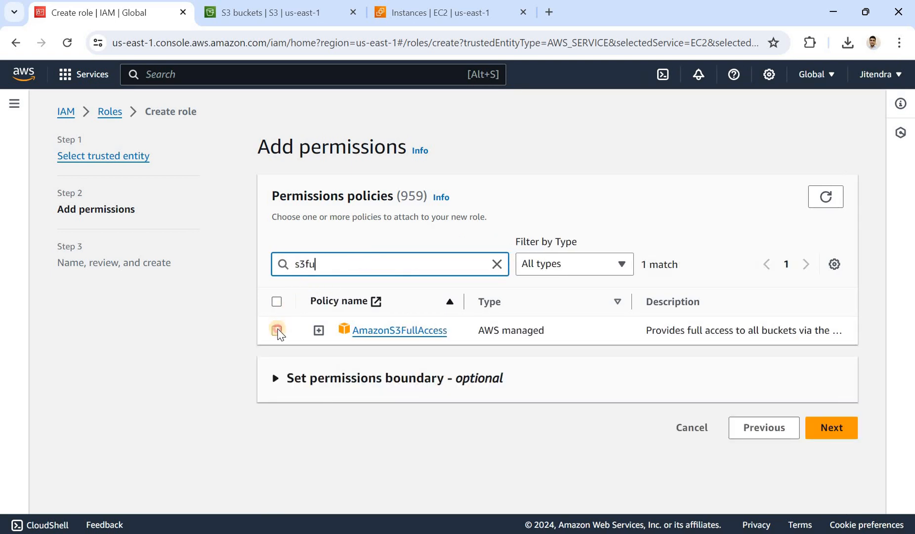
{"action": "left_click", "coordinate": [276, 330]}
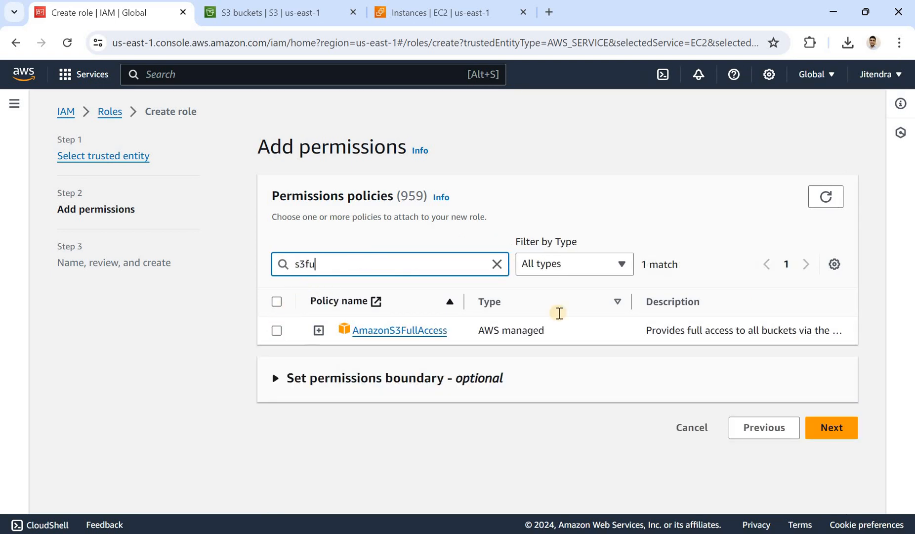
Step: Name the role testrole1 and create it with the default description
{"action": "left_click", "coordinate": [840, 442]}
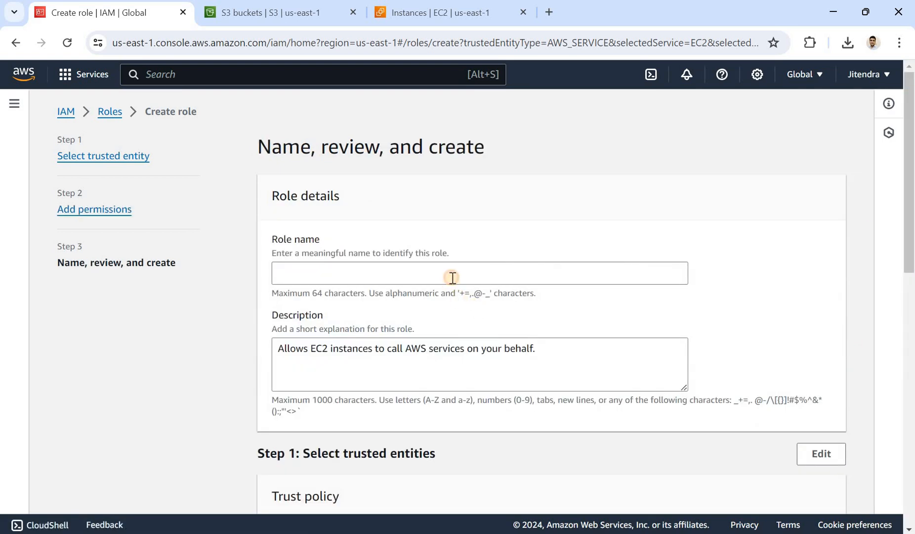
{"action": "left_click", "coordinate": [452, 278]}
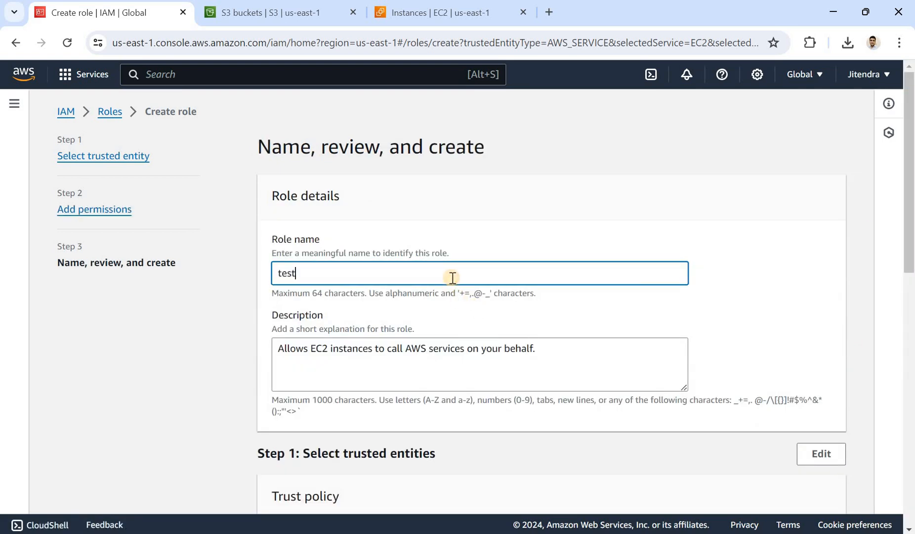
{"action": "type", "text": "testrole1"}
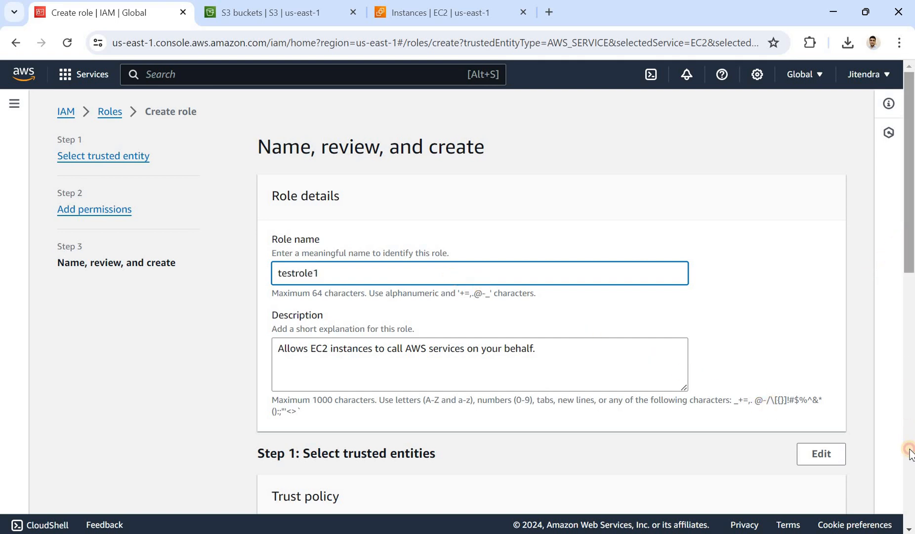
{"action": "scroll", "coordinate": [907, 444], "scroll_direction": "down", "scroll_amount": 12}
{"action": "left_click", "coordinate": [791, 494]}
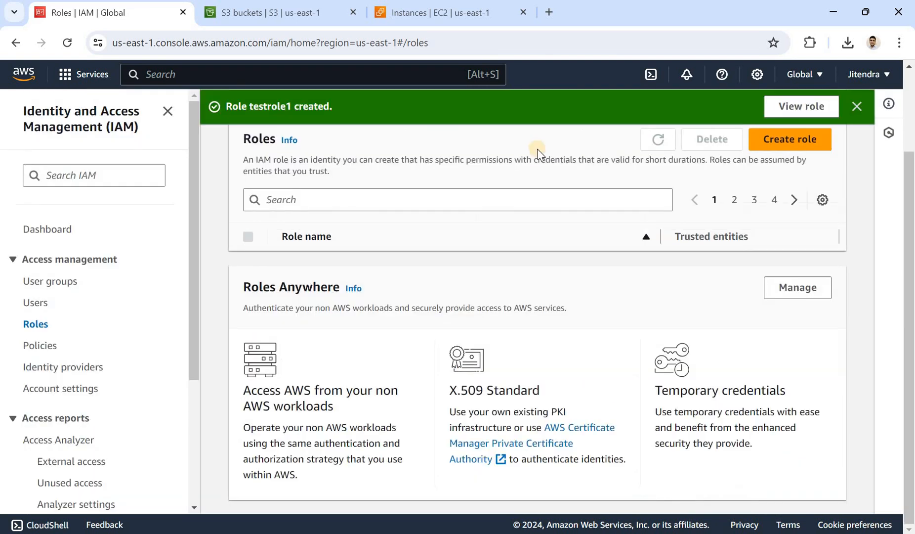
Step: In the EC2 console, attach testrole1 as the IAM role of the running Gitlab-codecommit-java-jenkins-maven-kubernetes instance
{"action": "left_click", "coordinate": [433, 12]}
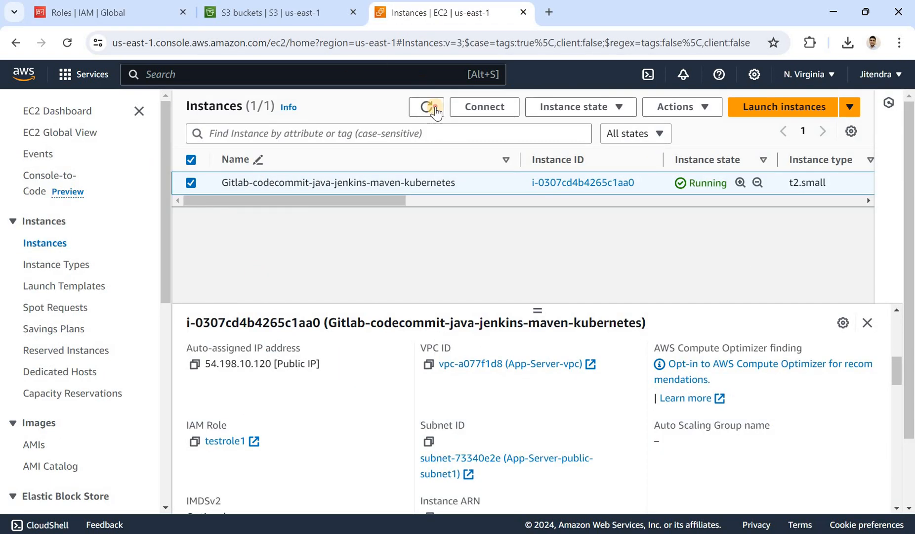
{"action": "left_click", "coordinate": [426, 107]}
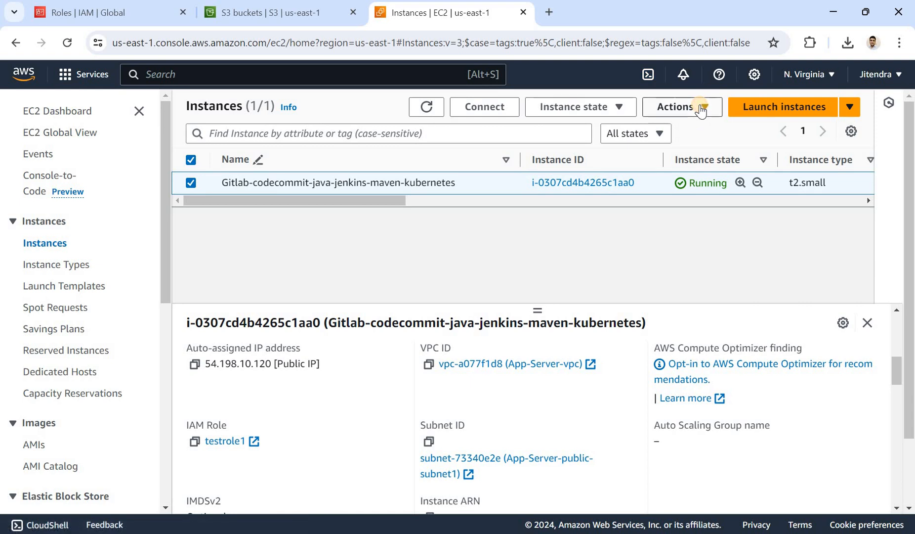
{"action": "left_click", "coordinate": [701, 108]}
{"action": "left_click", "coordinate": [698, 237]}
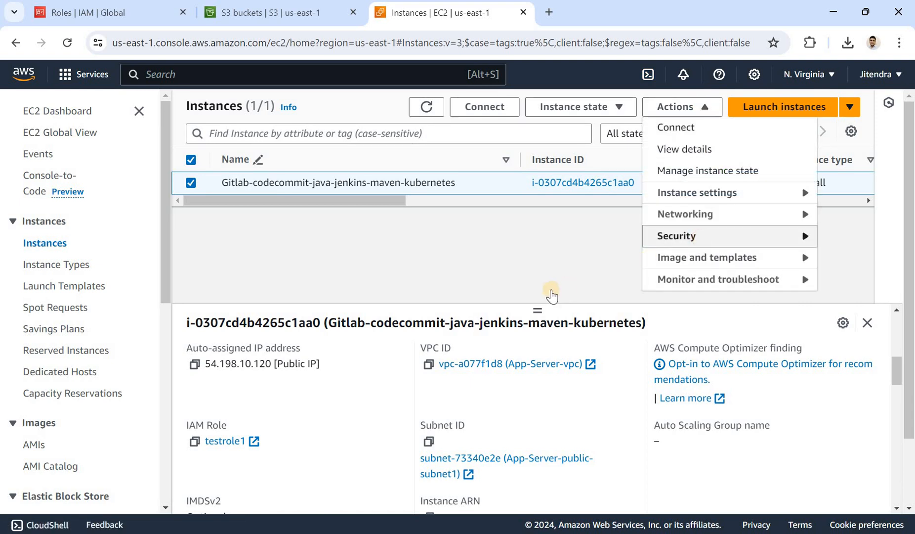
{"action": "left_click", "coordinate": [546, 280]}
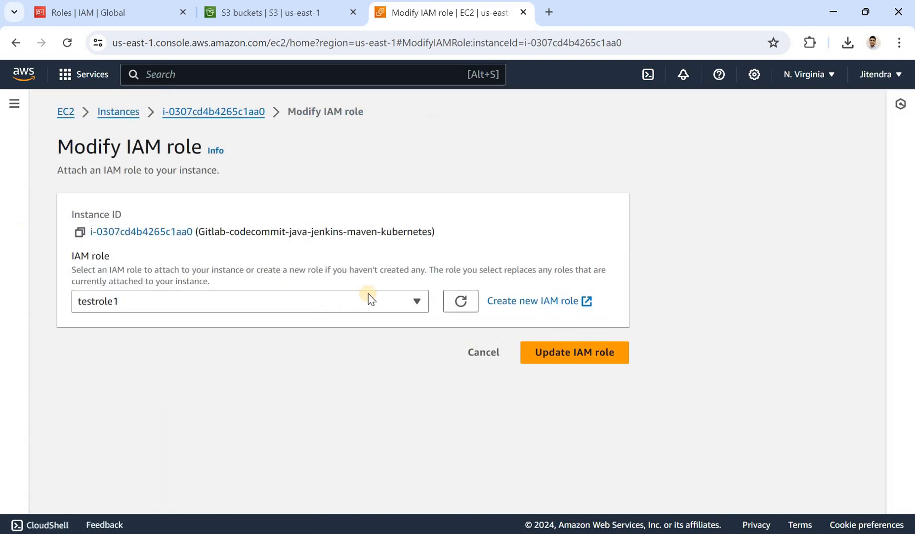
{"action": "left_click", "coordinate": [218, 309]}
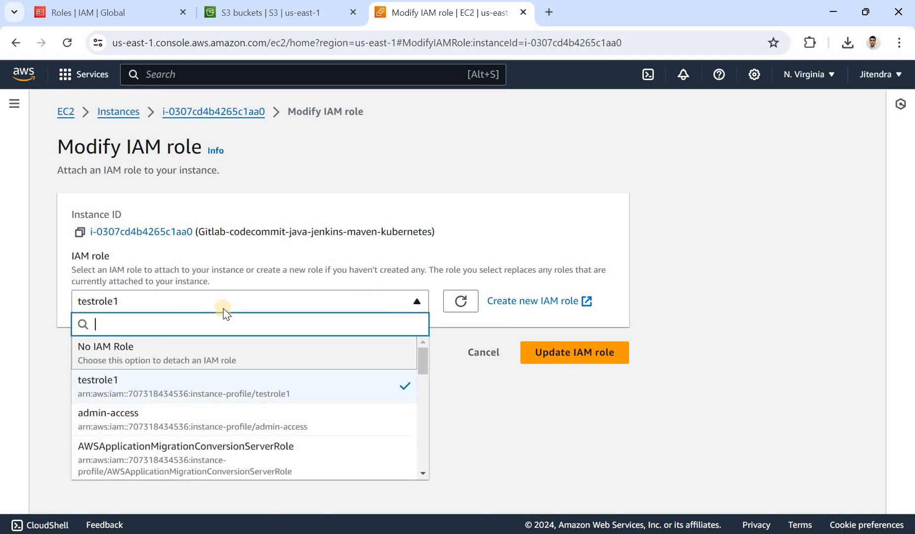
{"action": "type", "text": "test"}
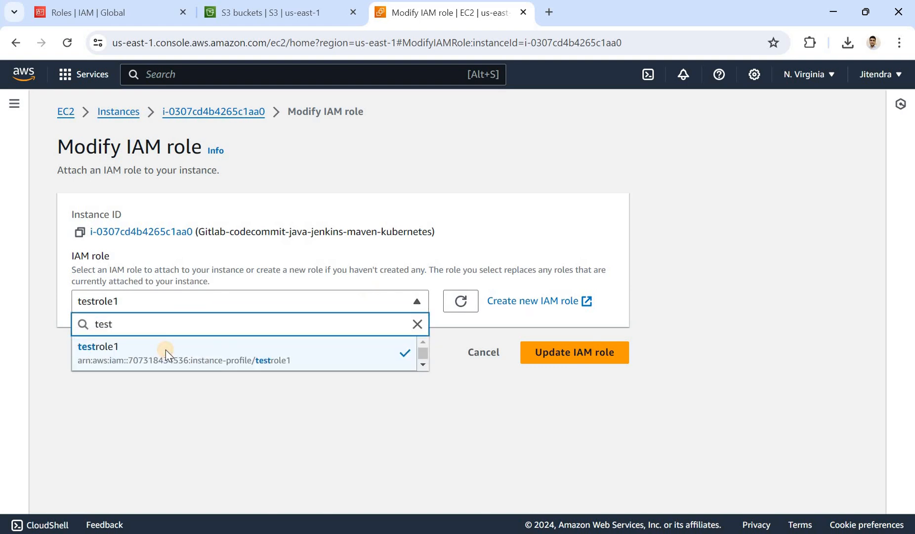
{"action": "left_click", "coordinate": [166, 350]}
{"action": "left_click", "coordinate": [585, 346]}
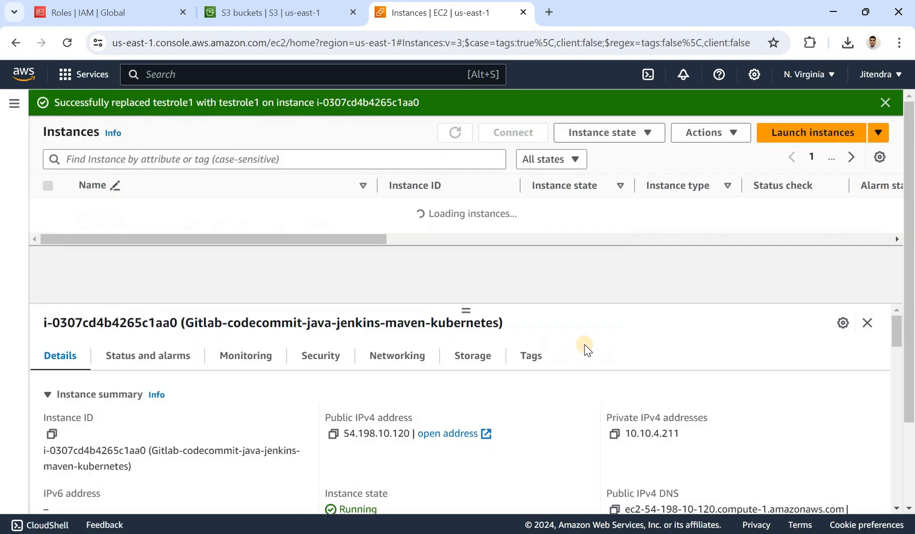
{"action": "left_click", "coordinate": [856, 102]}
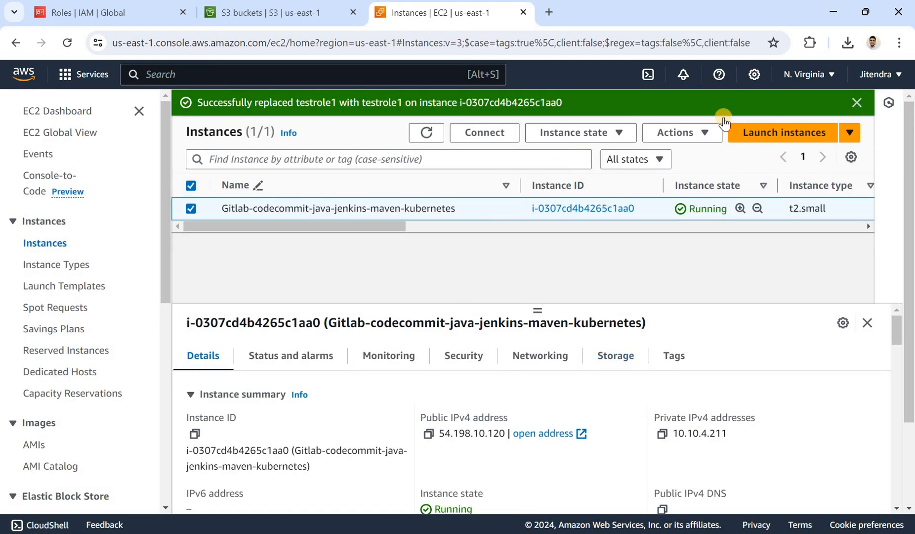
Step: Connect to the instance through EC2 Instance Connect with the ec2-user username, glancing briefly at the PuTTY terminal
{"action": "left_click", "coordinate": [475, 111]}
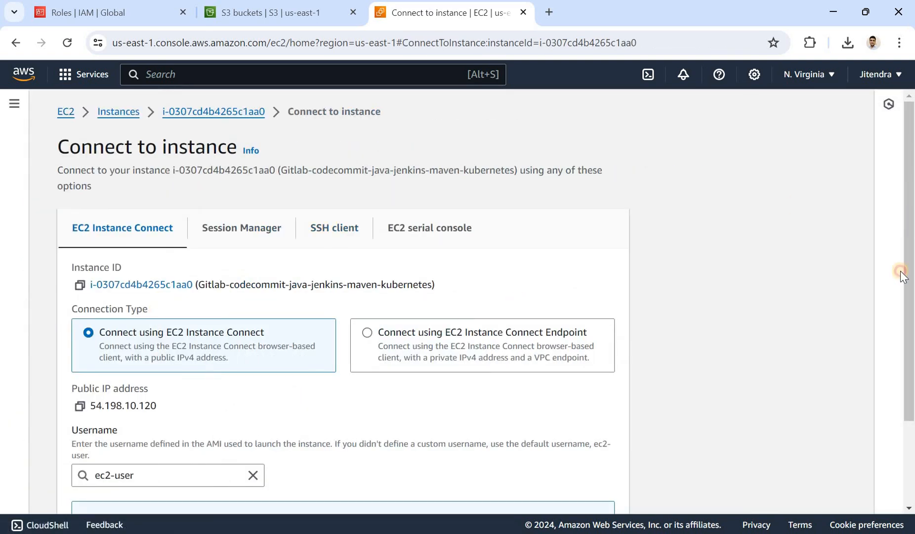
{"action": "scroll", "coordinate": [731, 386], "scroll_direction": "down", "scroll_amount": 2}
{"action": "left_click", "coordinate": [598, 479]}
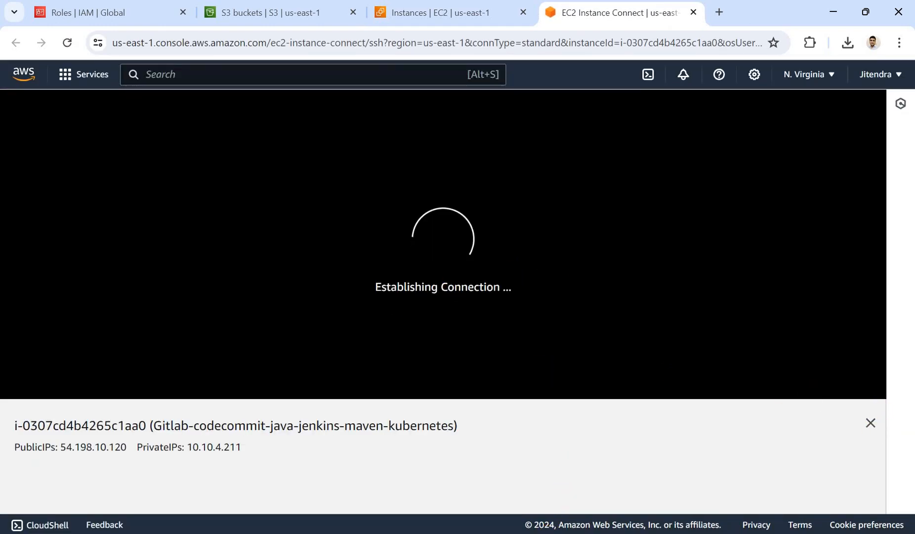
{"action": "left_click", "coordinate": [552, 532]}
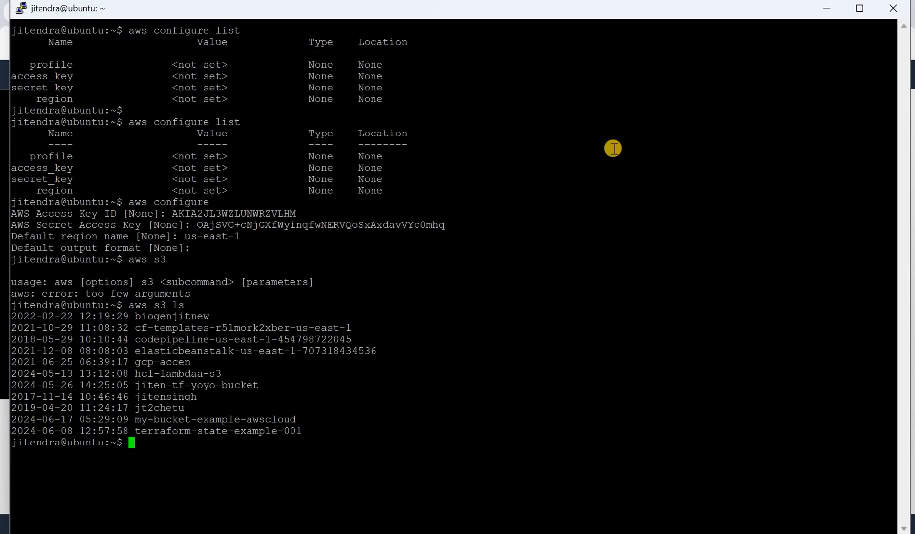
{"action": "left_click", "coordinate": [829, 14]}
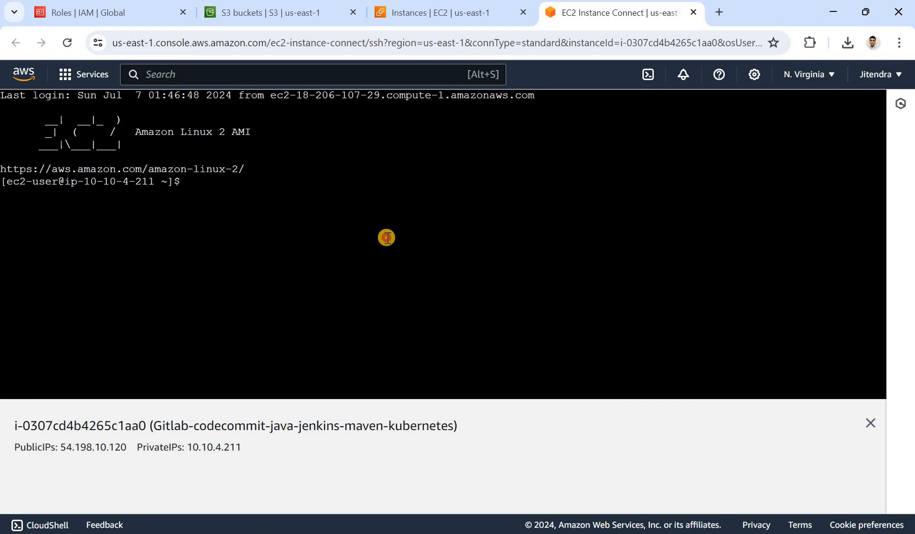
Step: Start a root shell on the instance with sudo bash, run aws configure list and highlight the credential types of both keys
{"action": "type", "text": "sudo bash"}
{"action": "key", "text": "Return"}
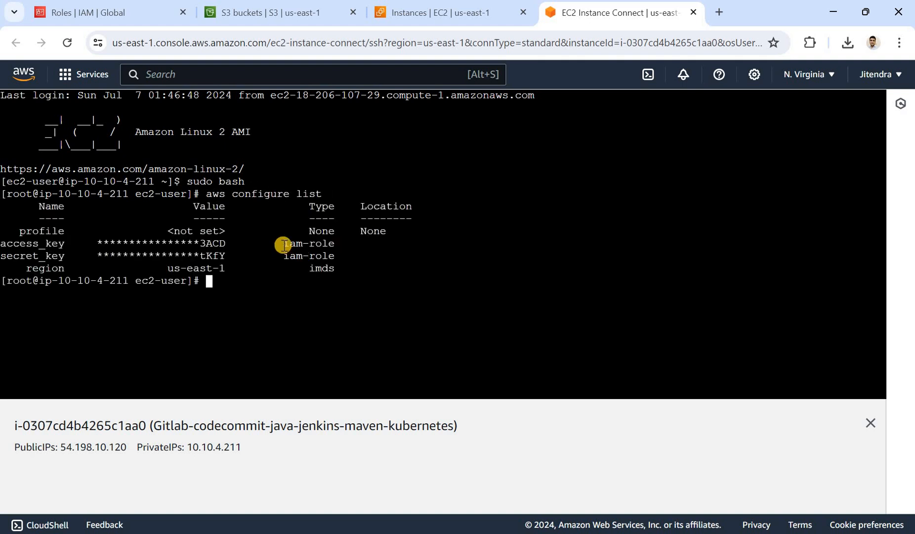
{"action": "double_click", "coordinate": [336, 243]}
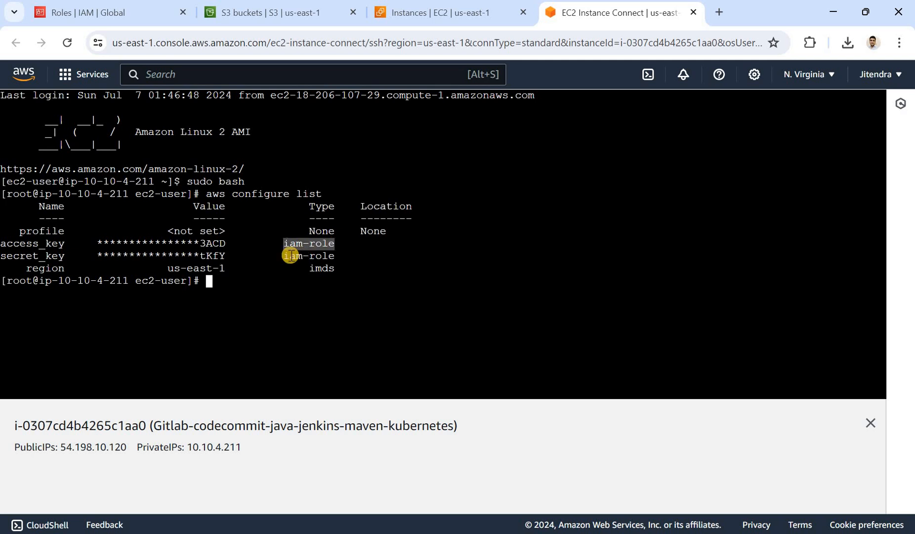
{"action": "double_click", "coordinate": [290, 255]}
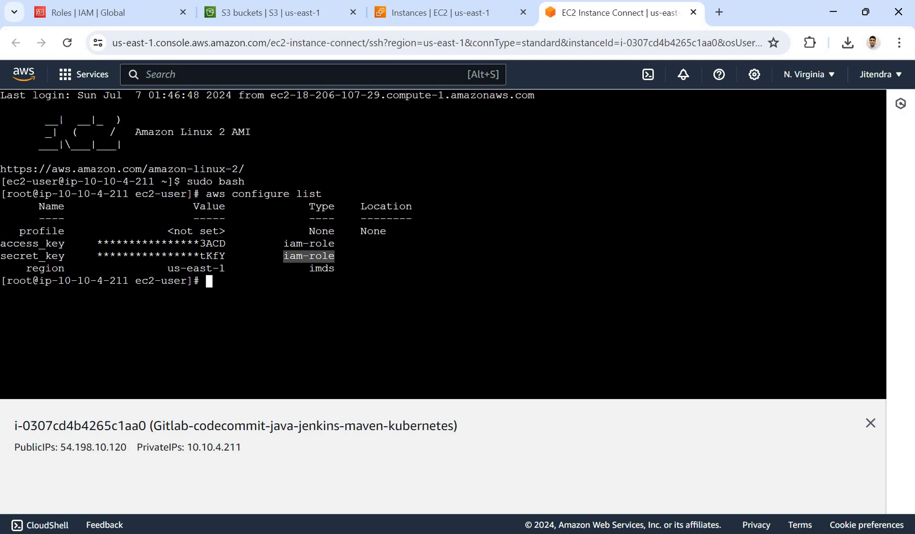
Step: Switch to the PuTTY terminal, highlight the earlier configuration values, run aws configure list again and highlight the access key's credential type
{"action": "key", "text": "alt+Tab"}
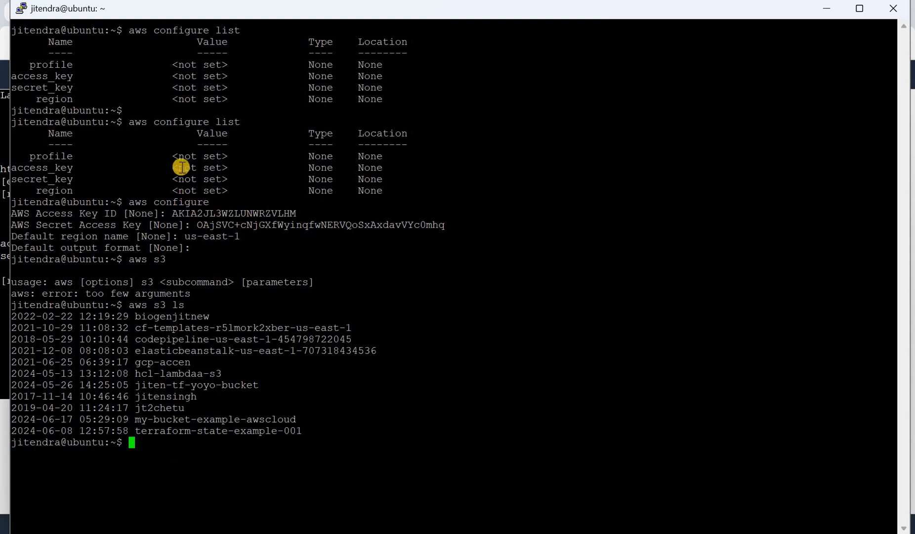
{"action": "left_click_drag", "start_coordinate": [178, 156], "coordinate": [228, 179]}
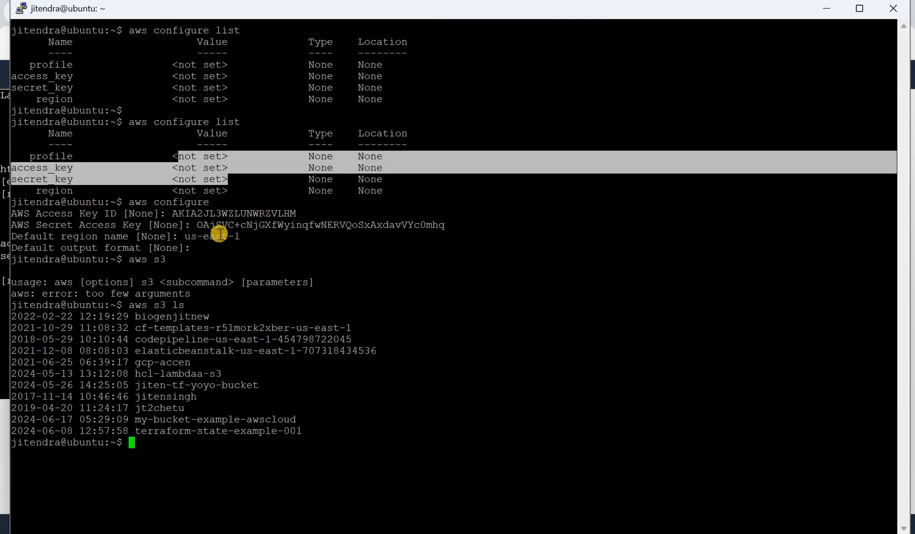
{"action": "left_click", "coordinate": [206, 447]}
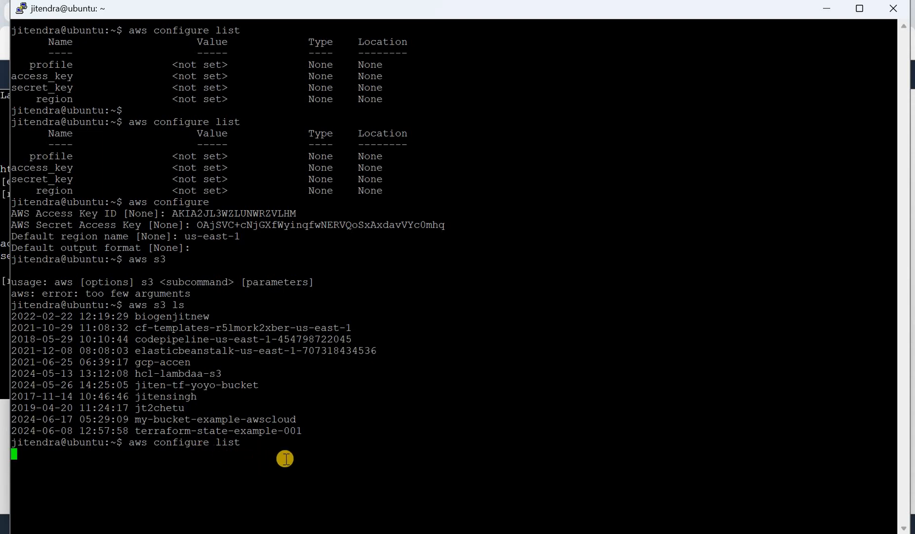
{"action": "left_click_drag", "start_coordinate": [241, 488], "coordinate": [339, 488]}
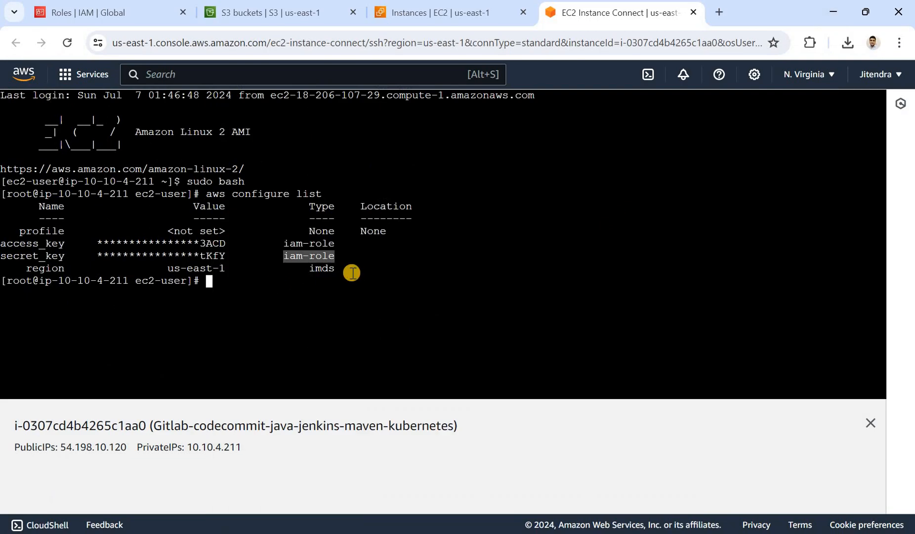
Step: Back in the EC2 Instance Connect session, list the S3 buckets with aws s3 ls, highlight the output and masked keys, and return to PuTTY
{"action": "left_click", "coordinate": [352, 272]}
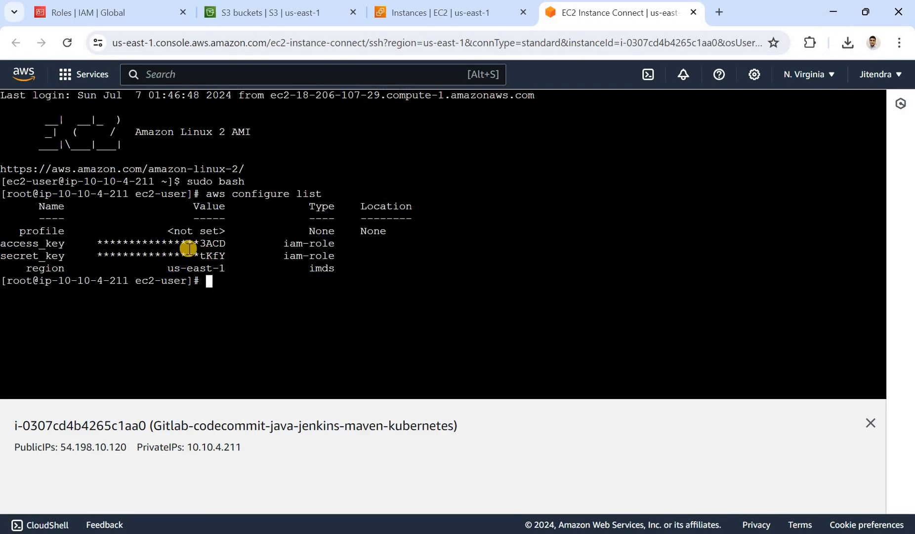
{"action": "double_click", "coordinate": [303, 244]}
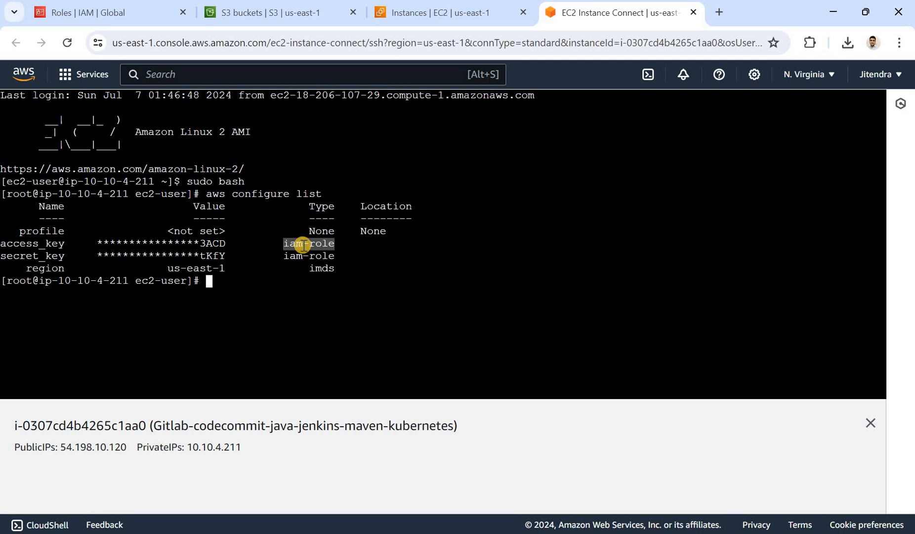
{"action": "left_click", "coordinate": [302, 244]}
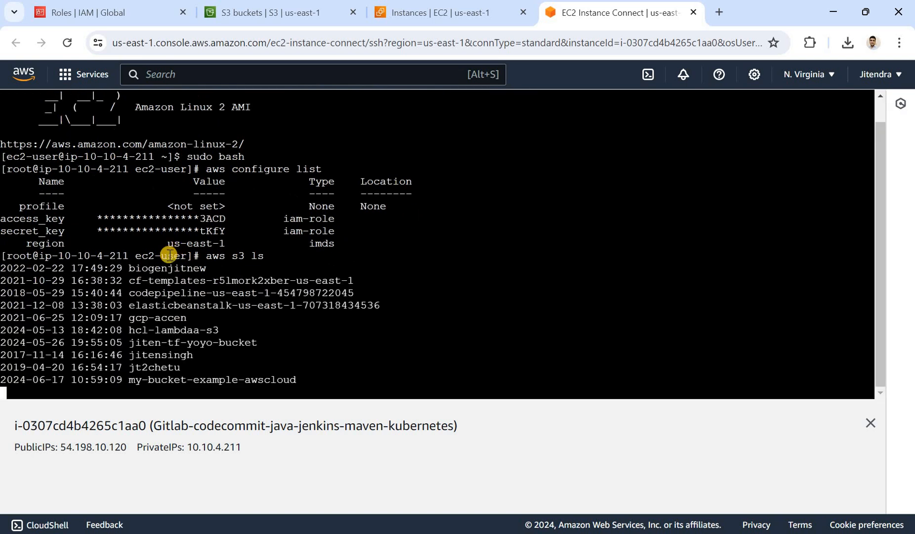
{"action": "left_click_drag", "start_coordinate": [192, 355], "coordinate": [135, 256]}
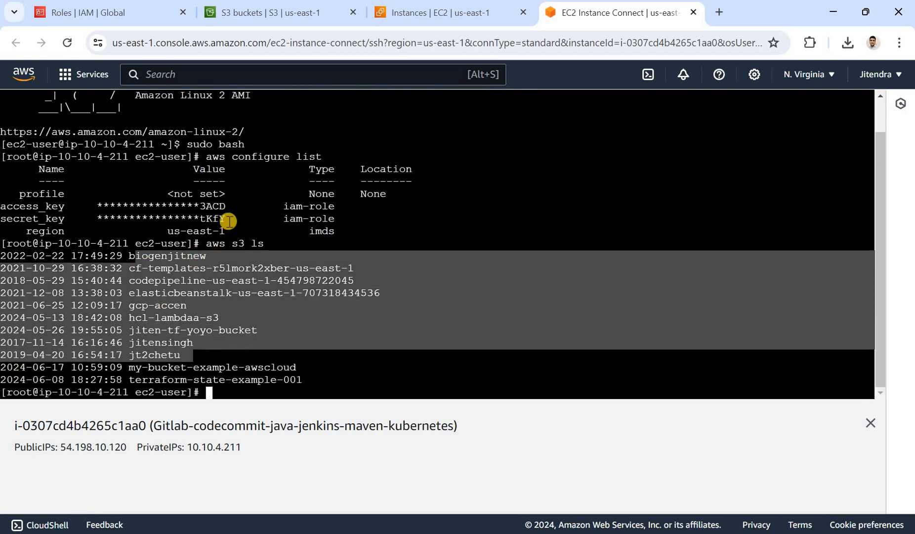
{"action": "left_click_drag", "start_coordinate": [230, 219], "coordinate": [102, 204]}
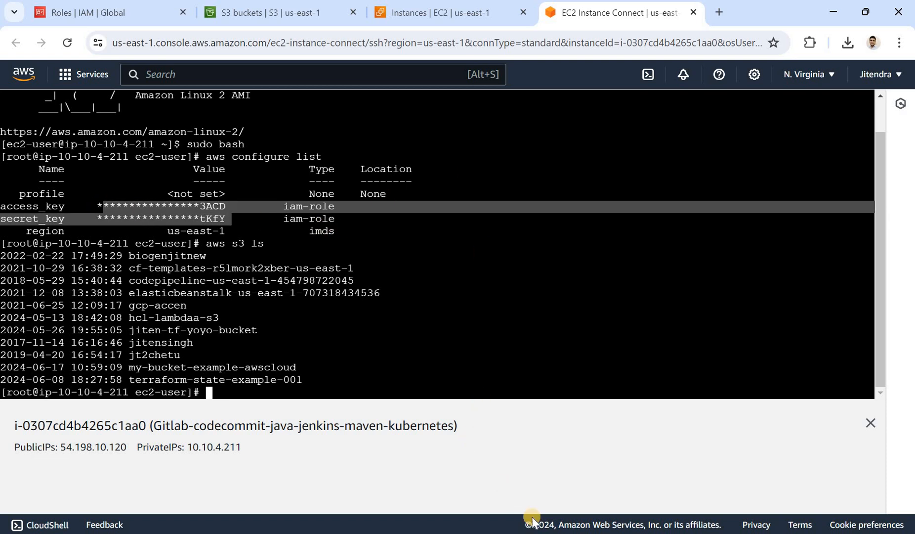
{"action": "key", "text": "alt+Tab"}
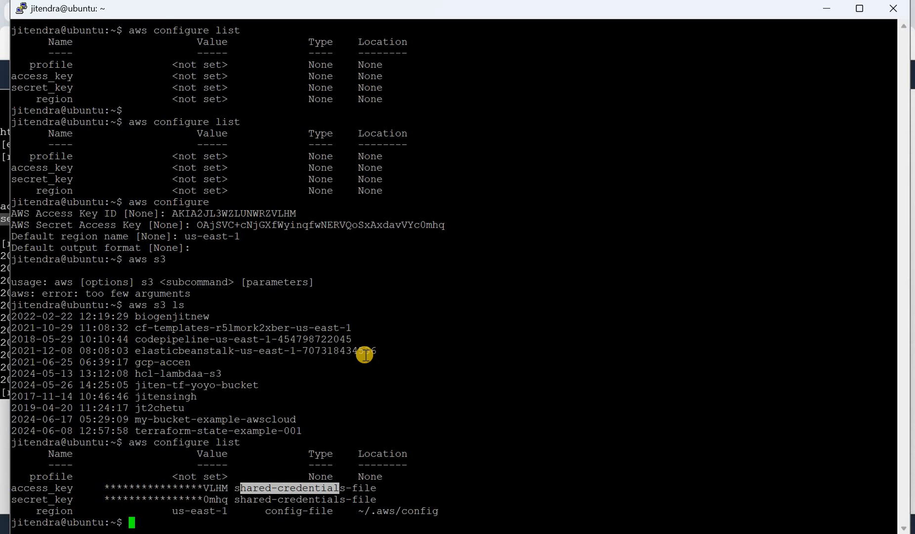
Step: Leave the PuTTY terminal for the IAM console and open the security credentials of testuser1, down to the multi-factor authentication section
{"action": "left_click", "coordinate": [828, 13]}
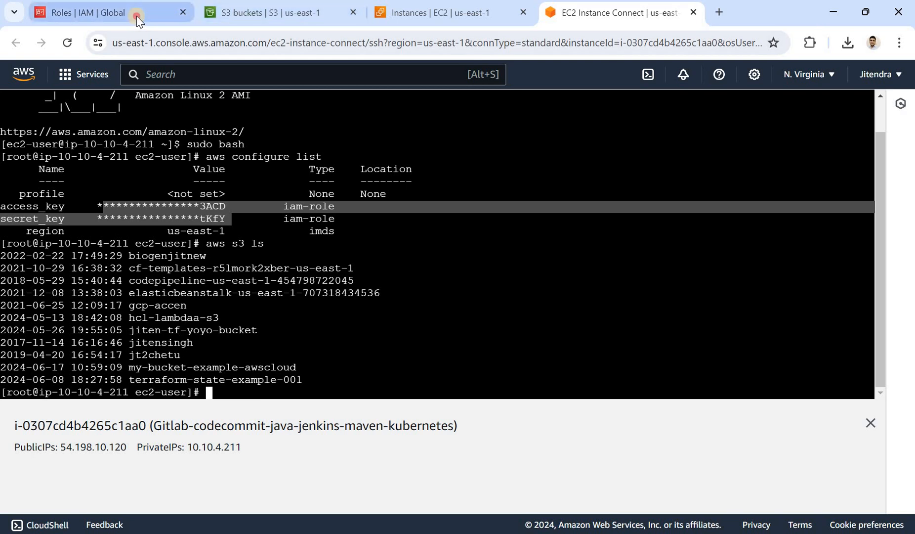
{"action": "left_click", "coordinate": [136, 16]}
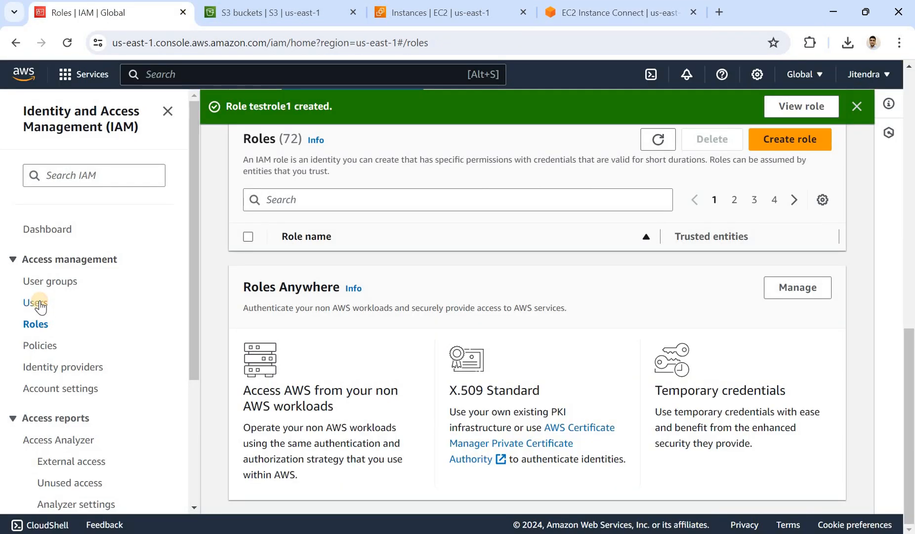
{"action": "left_click", "coordinate": [36, 303]}
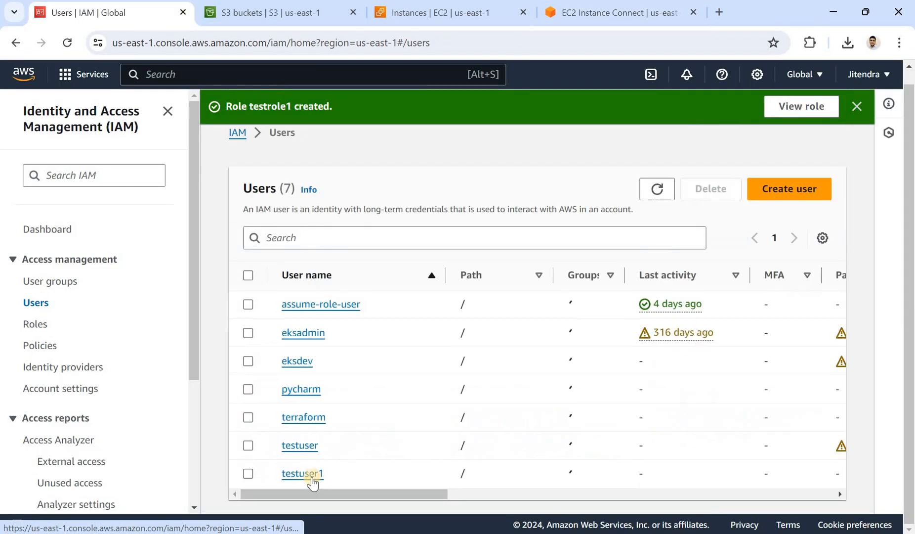
{"action": "left_click", "coordinate": [312, 475]}
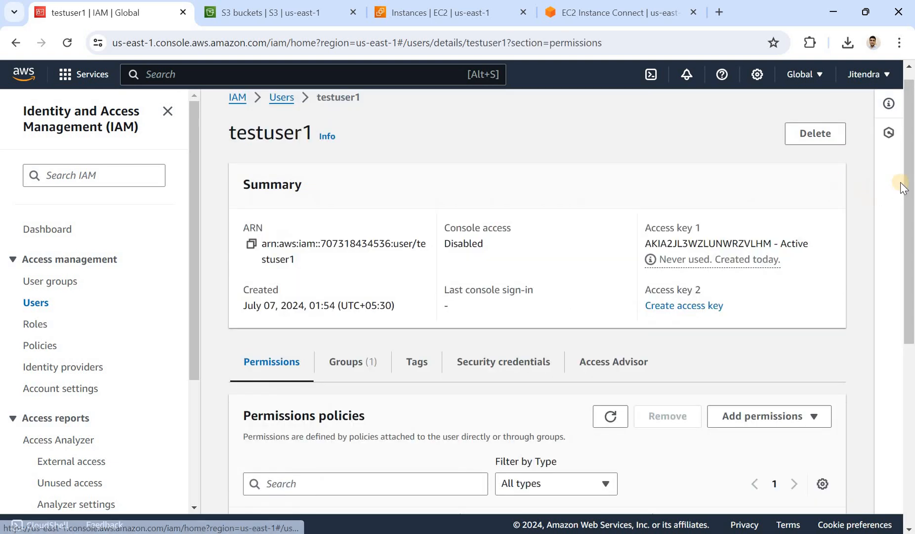
{"action": "scroll", "coordinate": [501, 235], "scroll_direction": "down", "scroll_amount": 3}
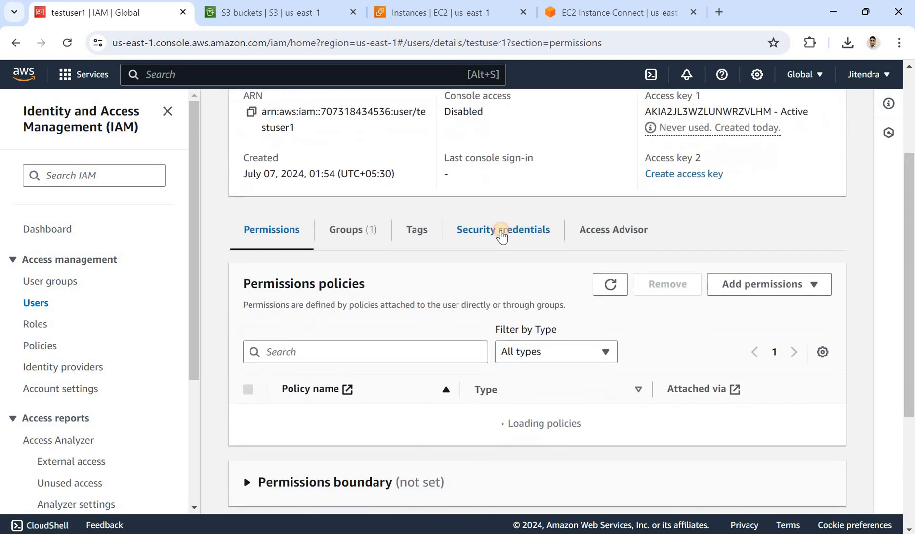
{"action": "left_click", "coordinate": [501, 232]}
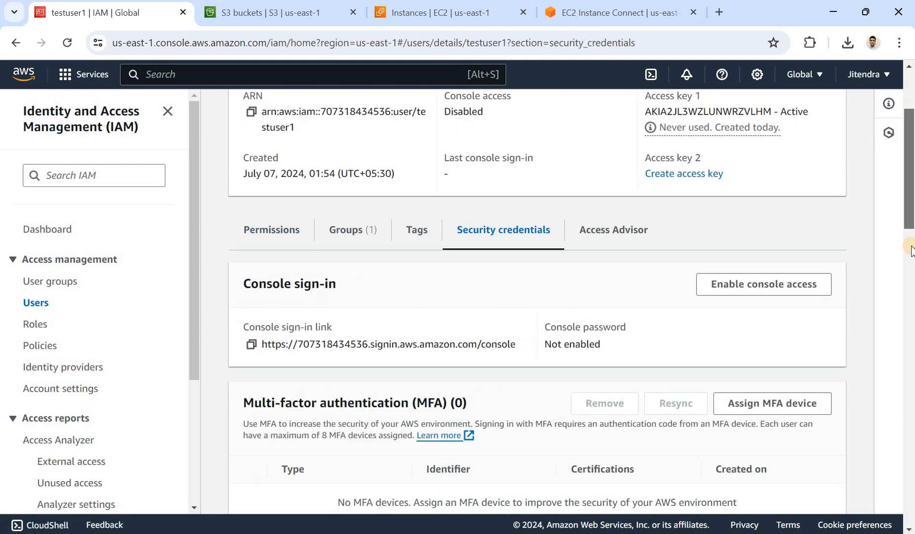
{"action": "scroll", "coordinate": [911, 249], "scroll_direction": "down", "scroll_amount": 3}
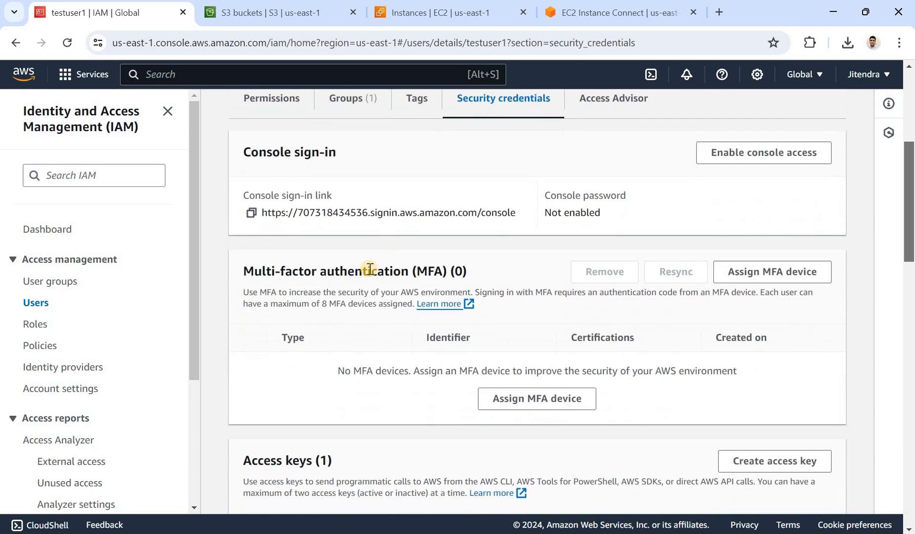
Step: Start assigning an MFA device to testuser1 with the Authenticator app option and device name asasd, and proceed to the device setup
{"action": "left_click", "coordinate": [774, 273]}
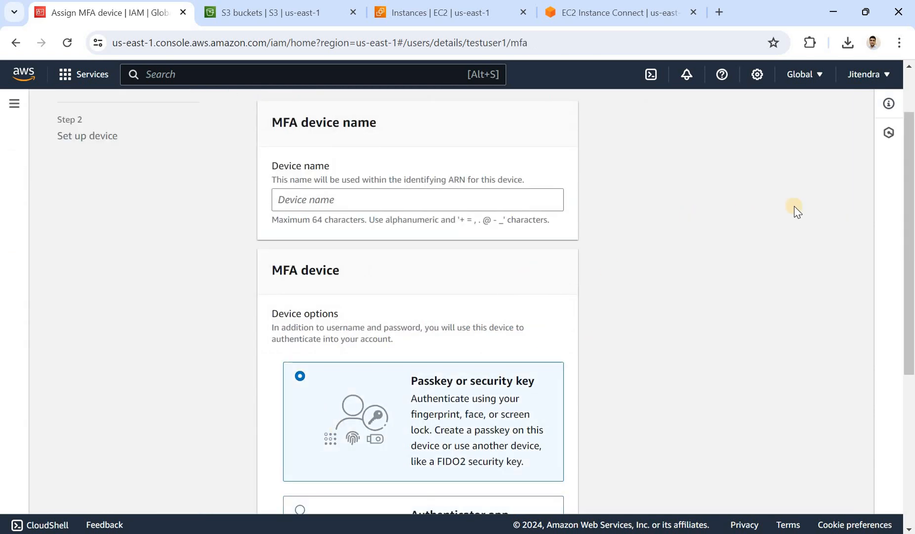
{"action": "scroll", "coordinate": [898, 418], "scroll_direction": "down", "scroll_amount": 5}
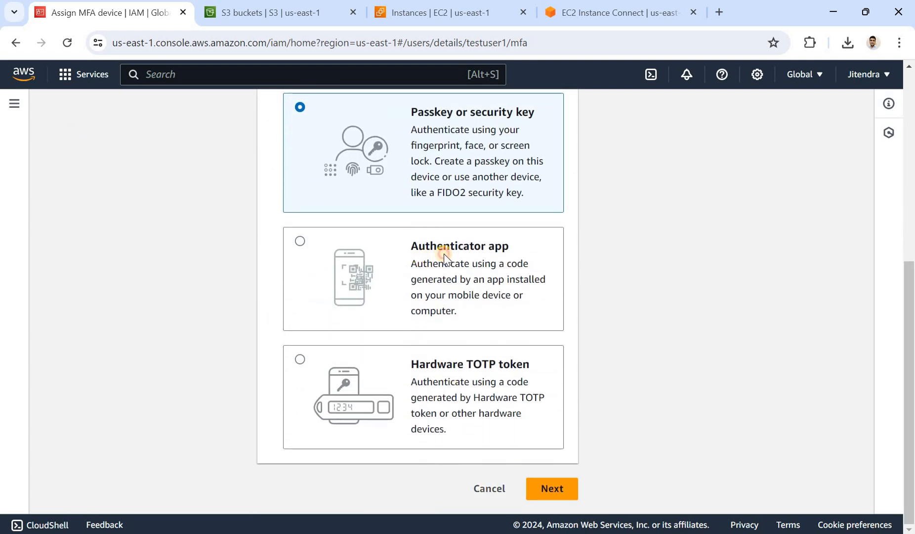
{"action": "left_click", "coordinate": [444, 257]}
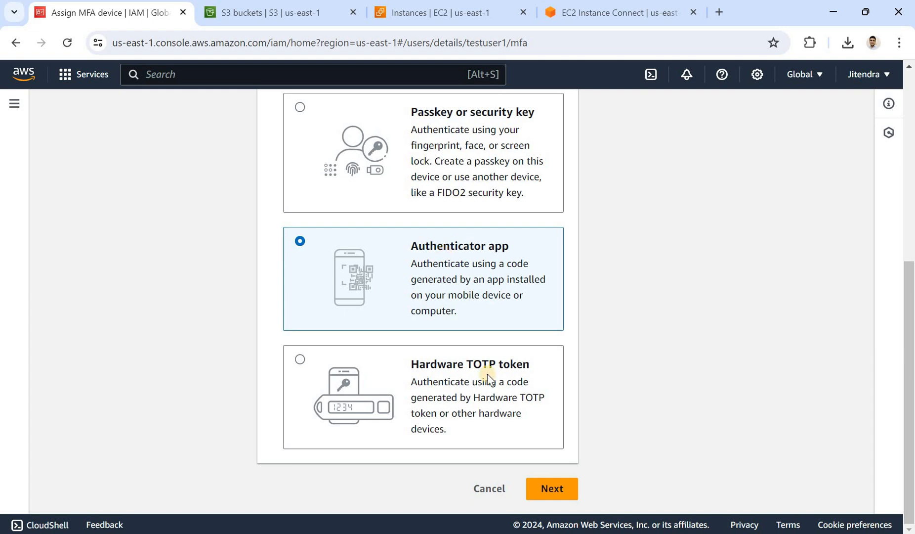
{"action": "left_click", "coordinate": [552, 489]}
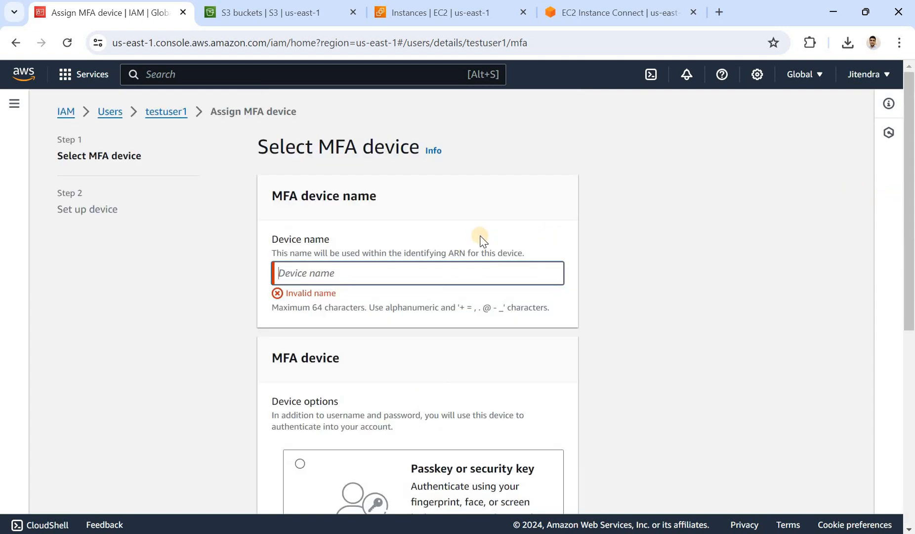
{"action": "type", "text": "asasd"}
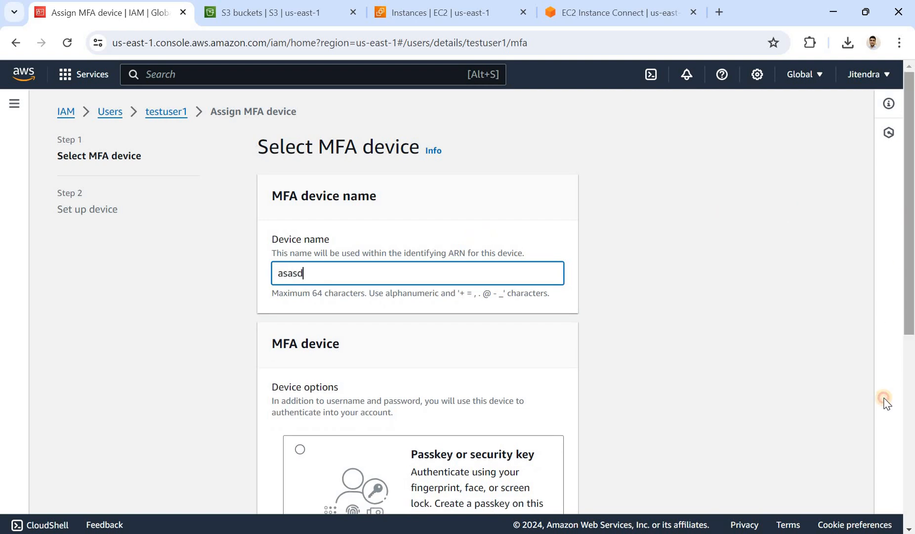
{"action": "scroll", "coordinate": [533, 499], "scroll_direction": "down", "scroll_amount": 6}
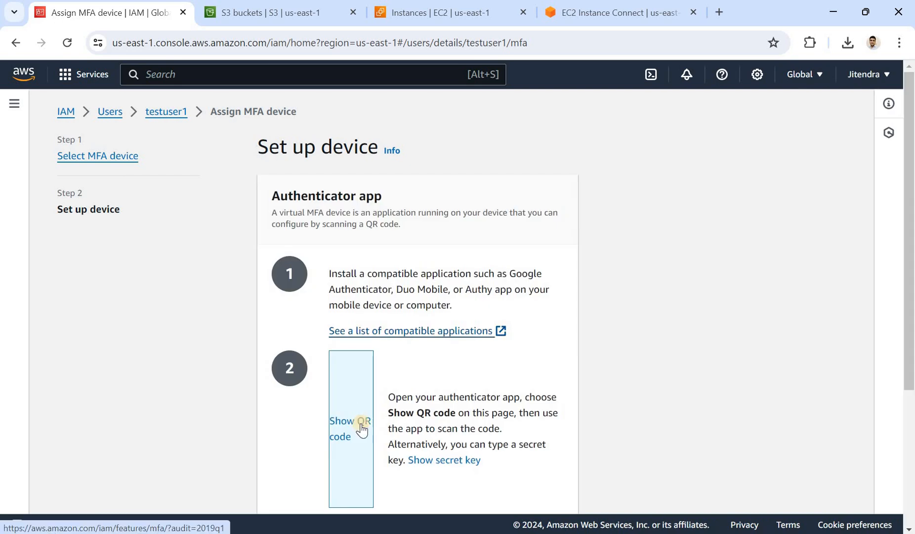
Step: Show the authenticator QR code, review the two MFA code fields, and cancel the device assignment
{"action": "left_click", "coordinate": [361, 424]}
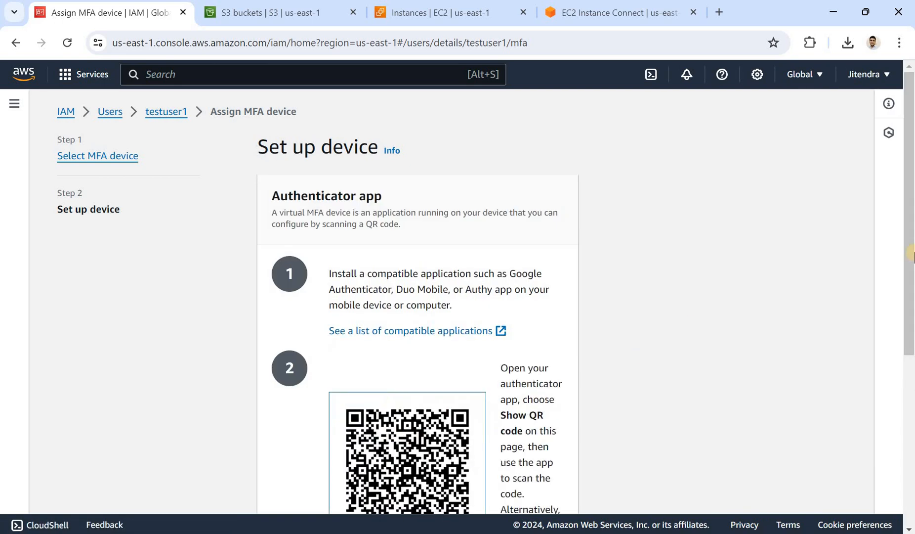
{"action": "scroll", "coordinate": [373, 265], "scroll_direction": "down", "scroll_amount": 5}
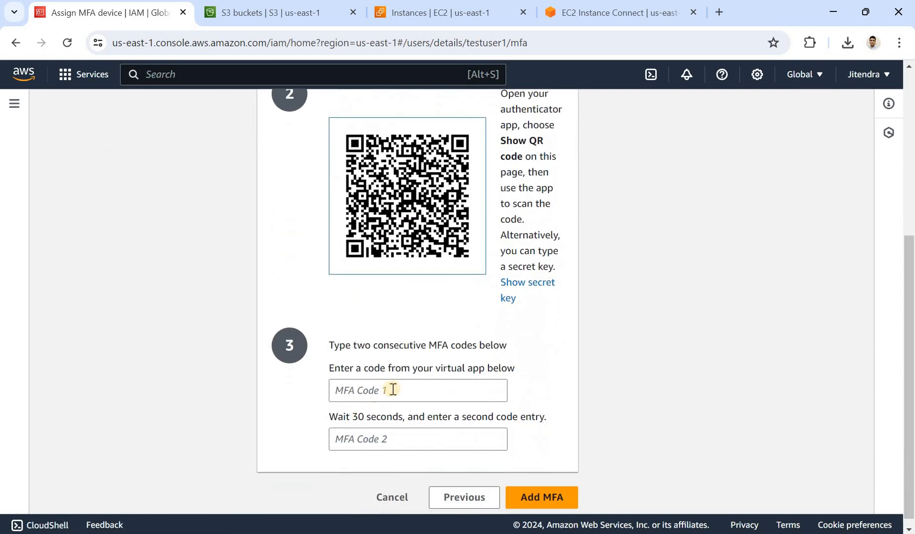
{"action": "left_click", "coordinate": [393, 497]}
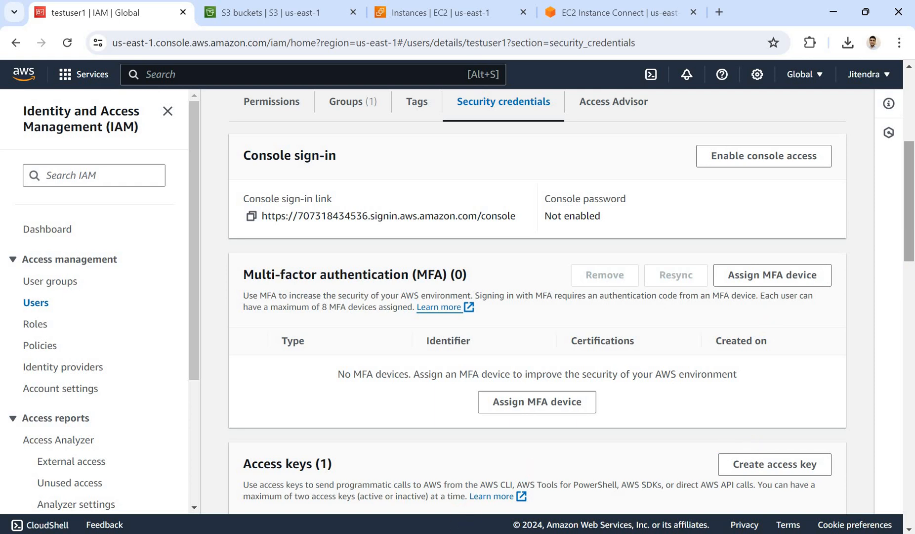
Step: Switch to the Notepad notes and highlight the start of the second video's topic line on IAM custom policy
{"action": "key", "text": "alt+Tab"}
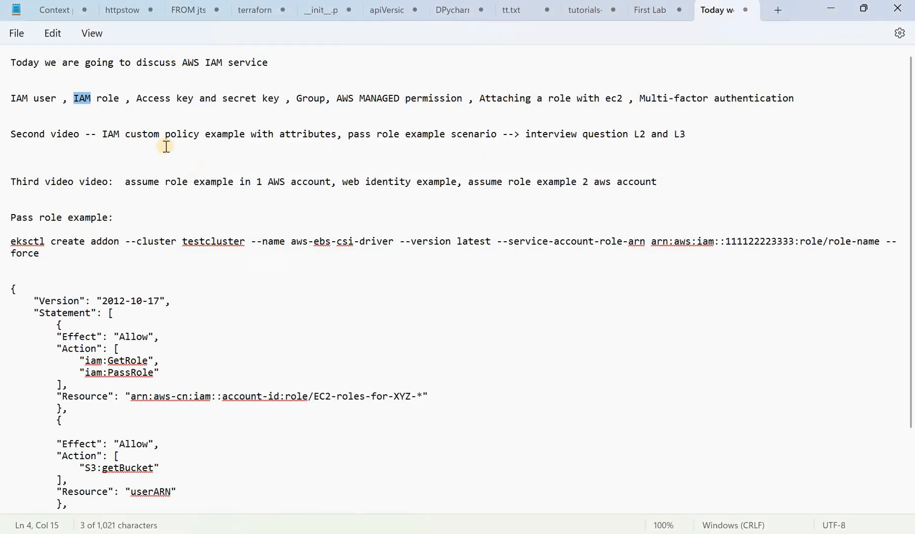
{"action": "triple_click", "coordinate": [62, 142]}
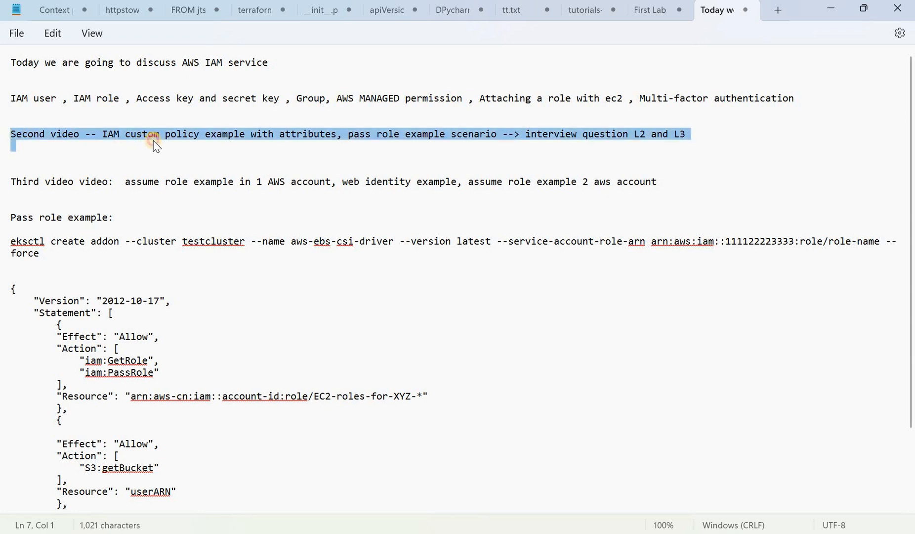
{"action": "left_click", "coordinate": [170, 135], "text": "shift"}
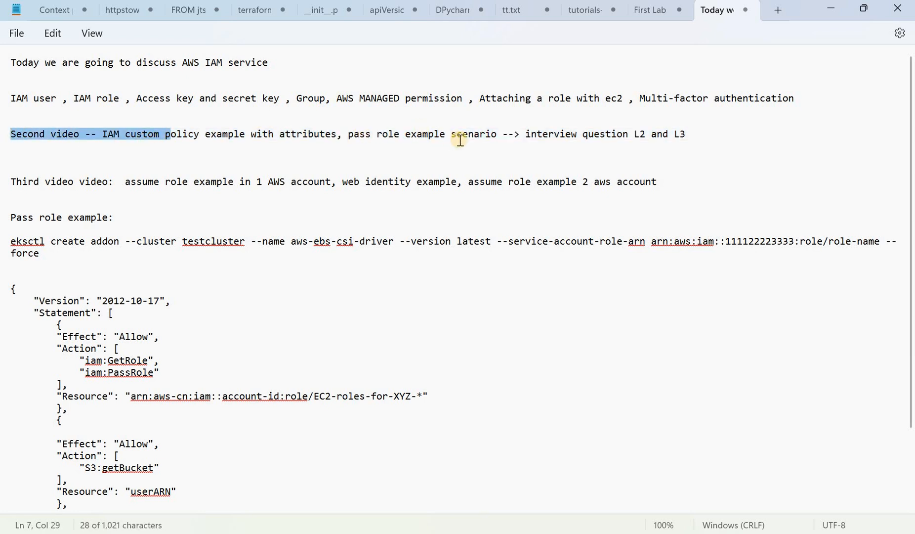